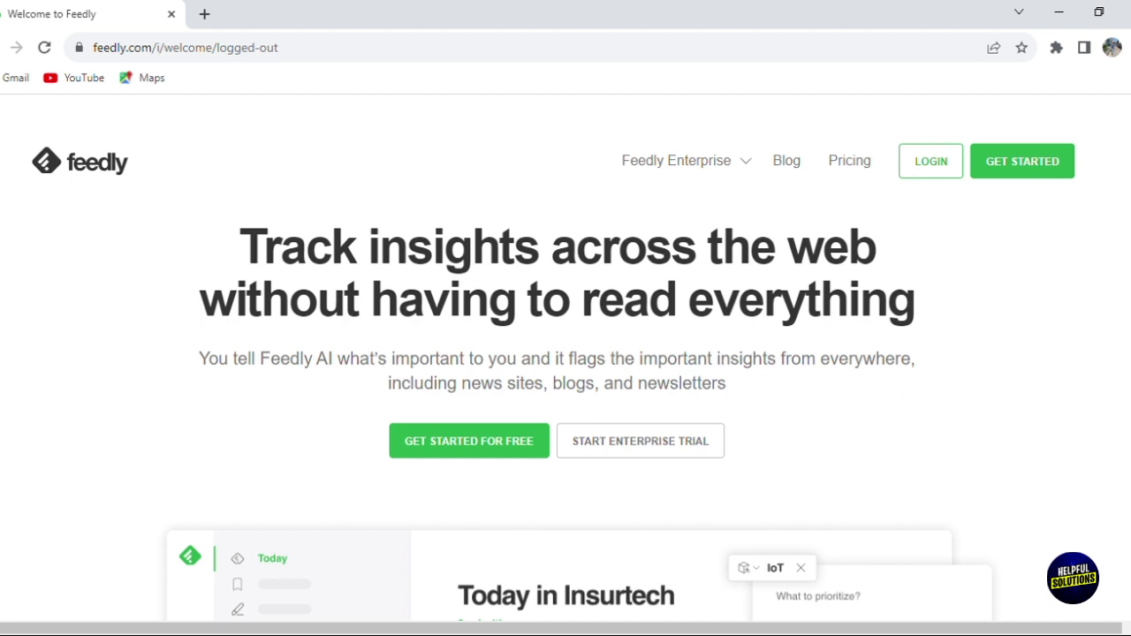
Sign up for Feedly with a Google account and pick the Personal News Reader setup
scroll(566, 380, down, 10)
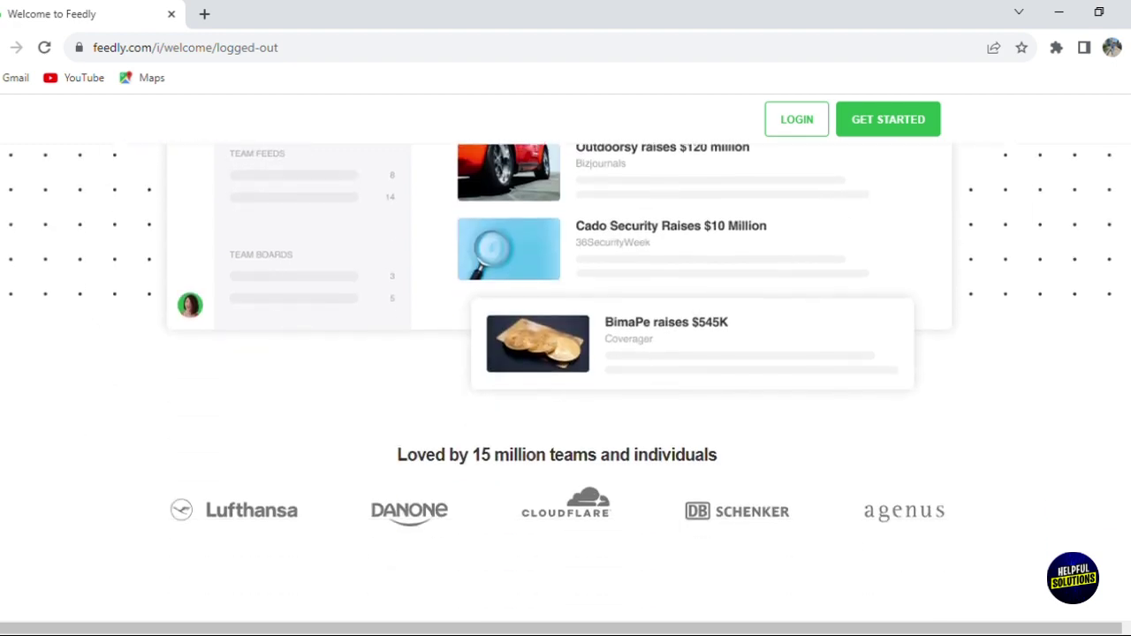
scroll(566, 380, down, 10)
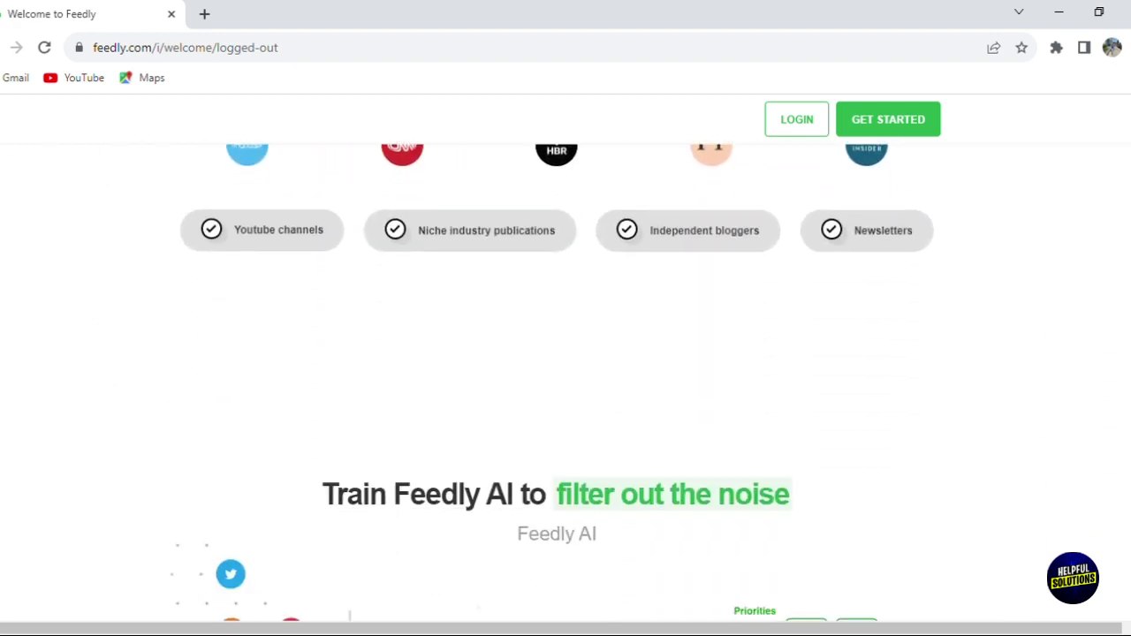
scroll(566, 380, down, 7)
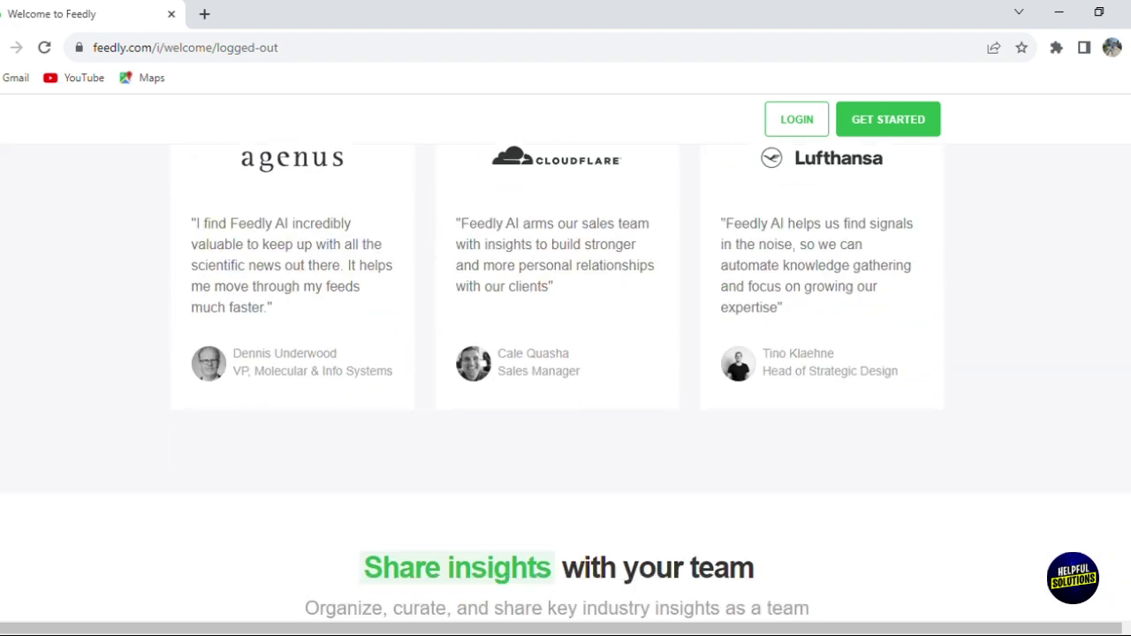
scroll(565, 380, up, 3)
scroll(565, 380, up, 12)
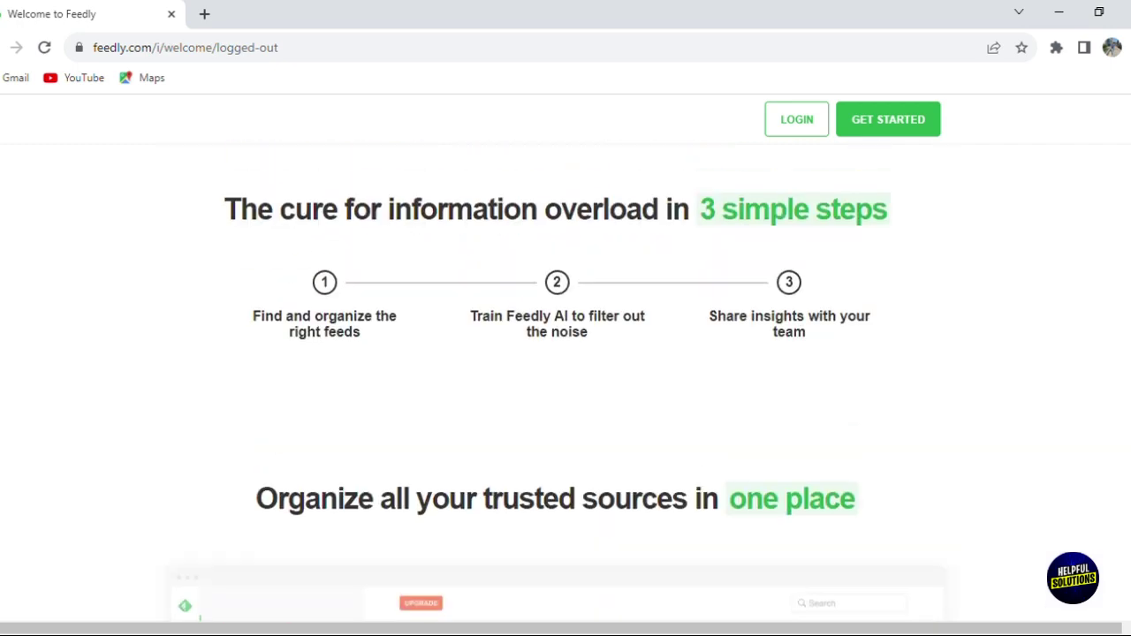
scroll(565, 380, up, 10)
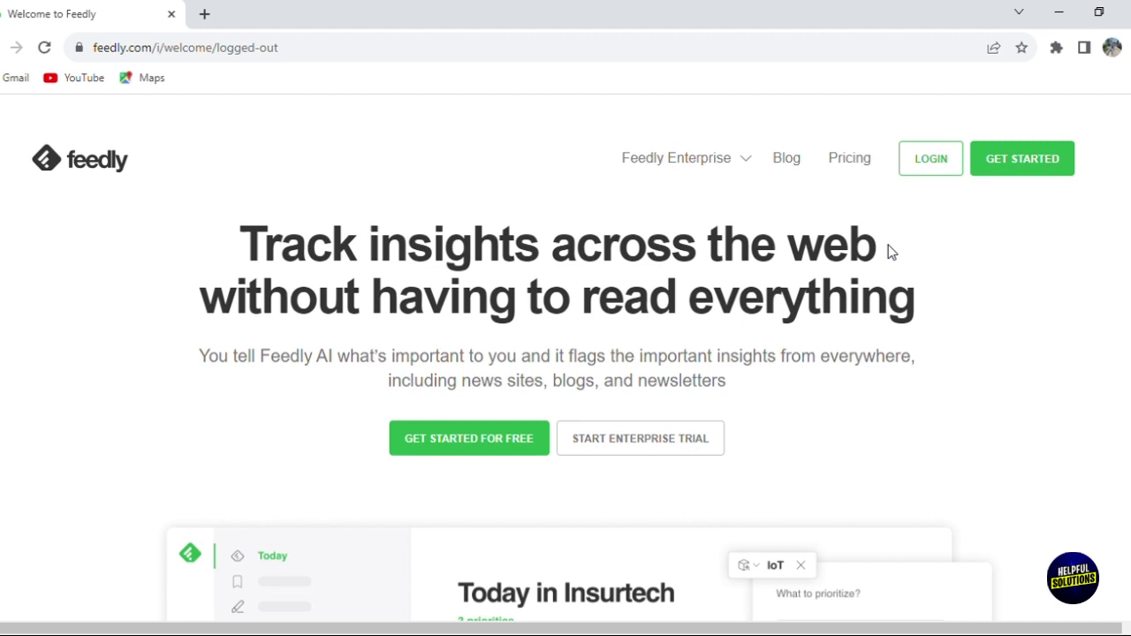
scroll(891, 252, down, 3)
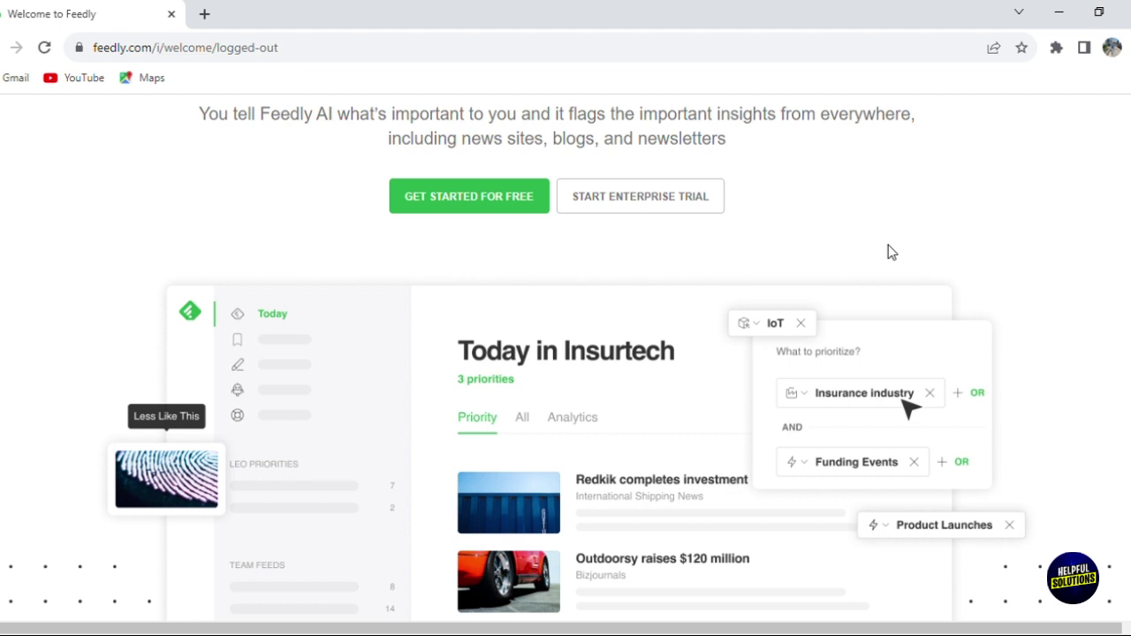
scroll(888, 252, up, 3)
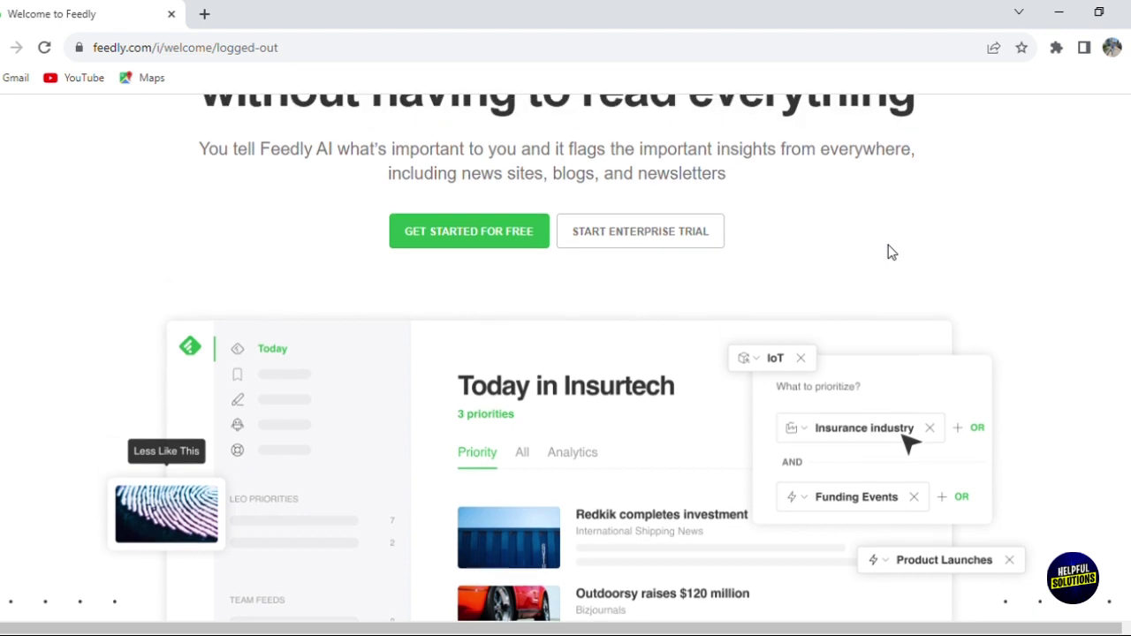
scroll(891, 252, down, 10)
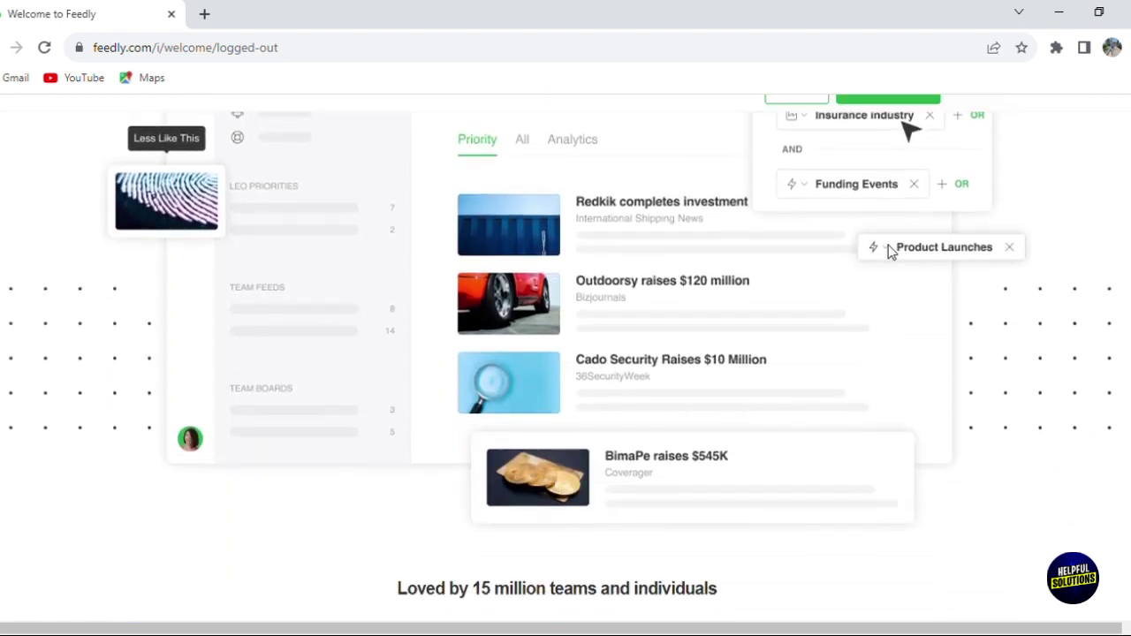
scroll(891, 252, down, 8)
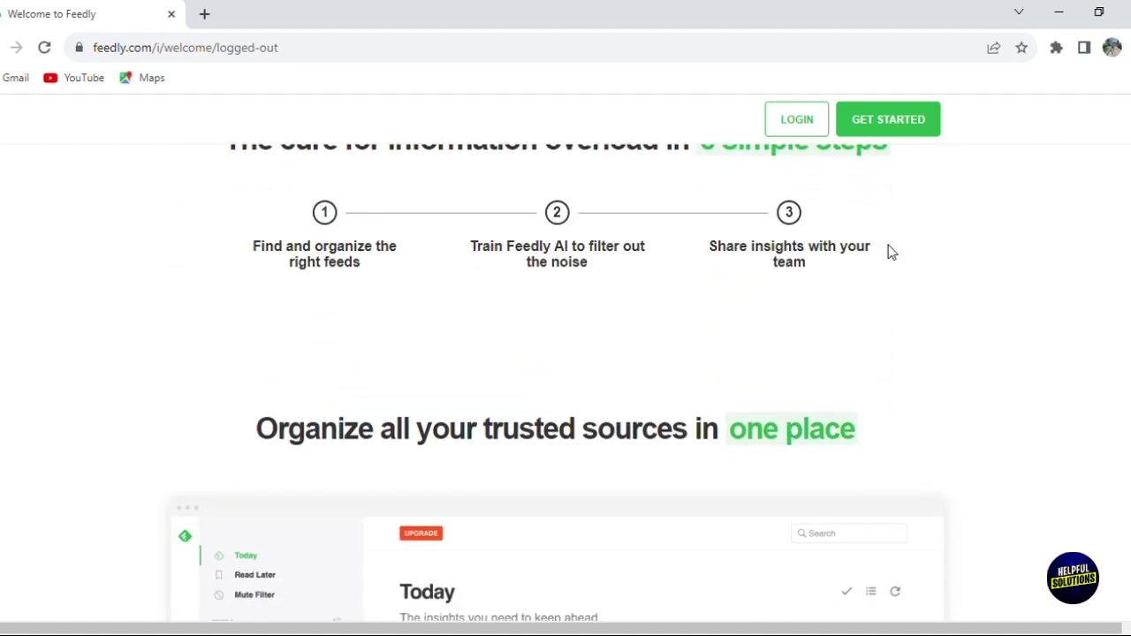
scroll(891, 252, down, 7)
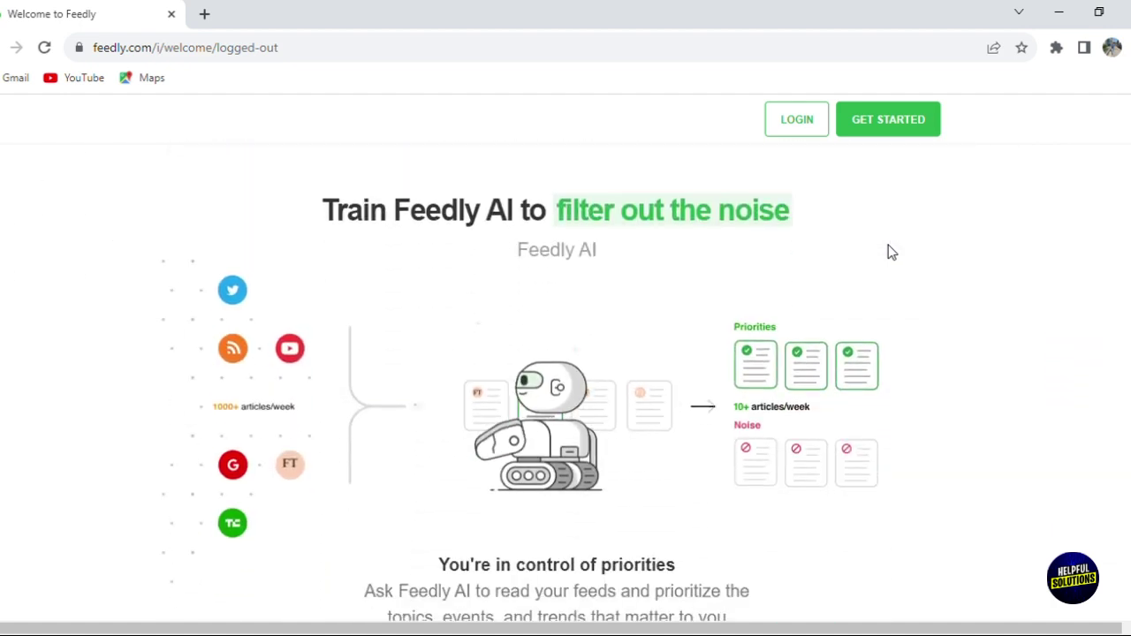
scroll(566, 383, down, 3)
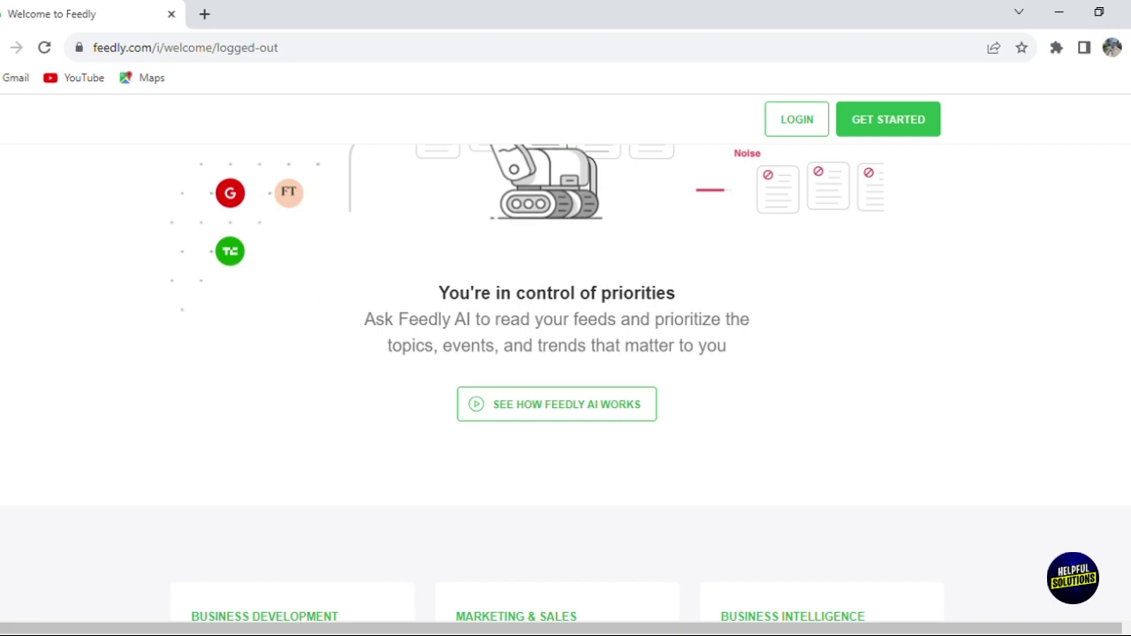
scroll(565, 383, up, 18)
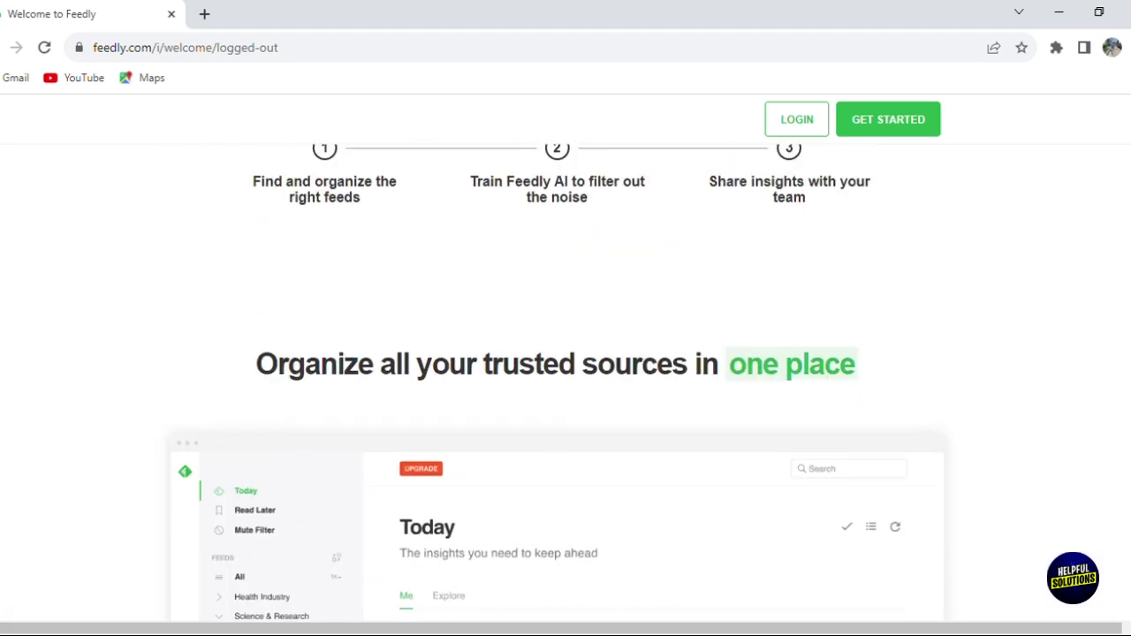
scroll(565, 353, up, 10)
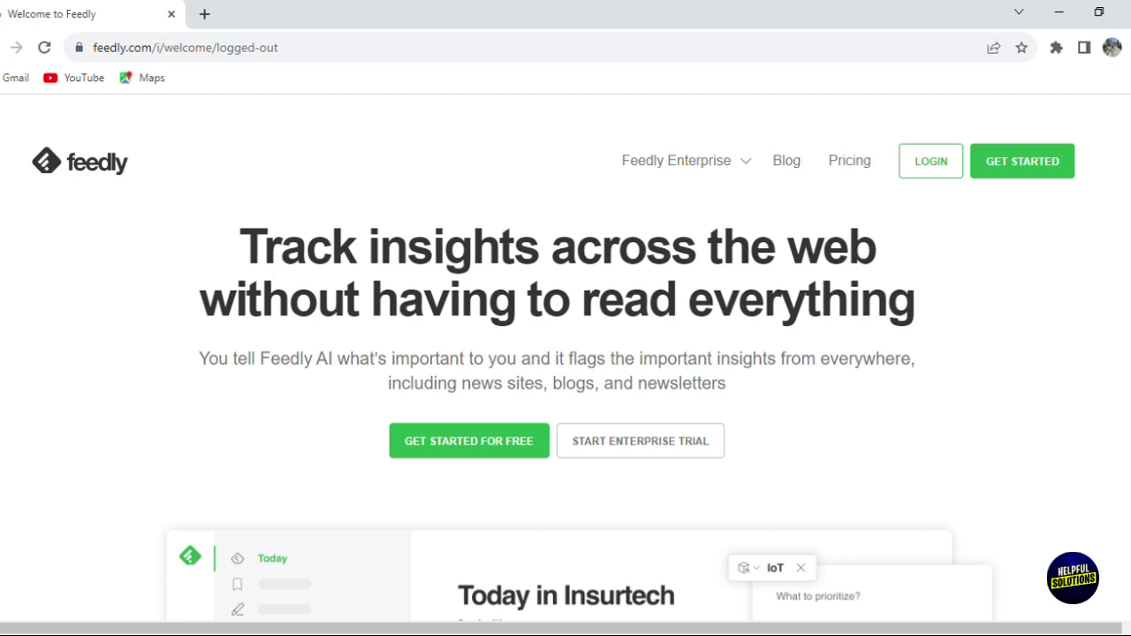
scroll(565, 353, down, 10)
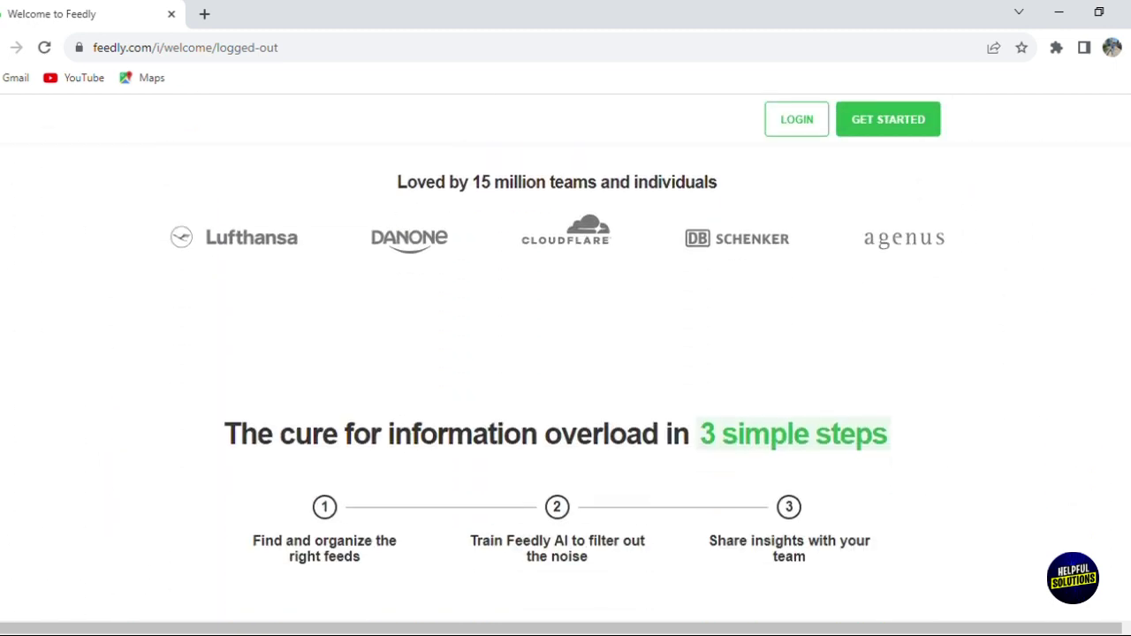
scroll(566, 380, down, 10)
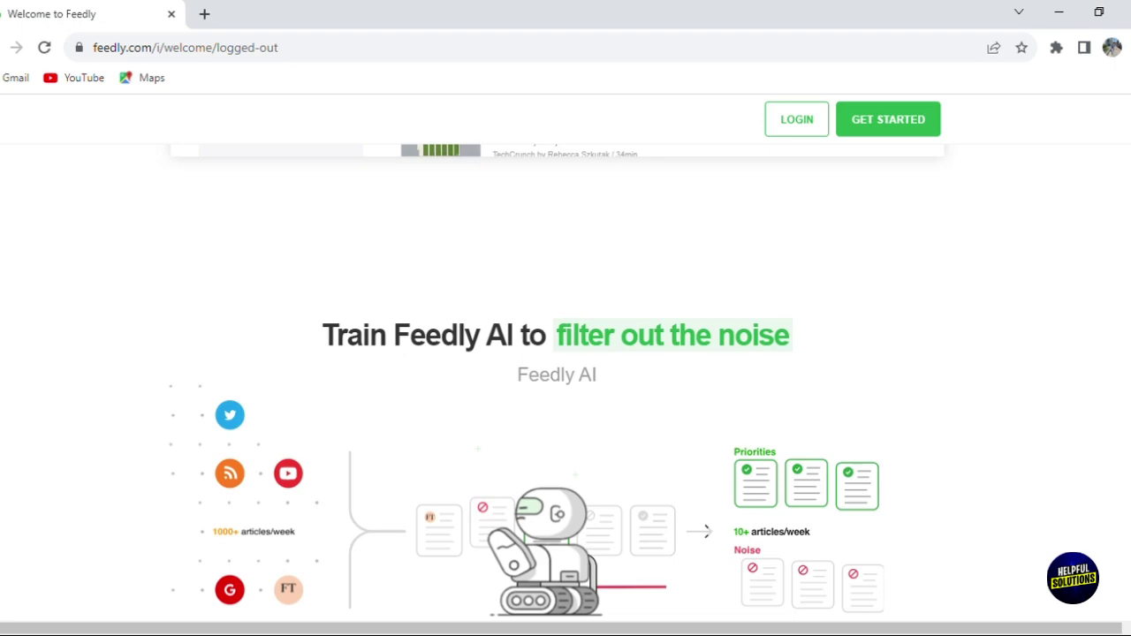
scroll(565, 380, down, 5)
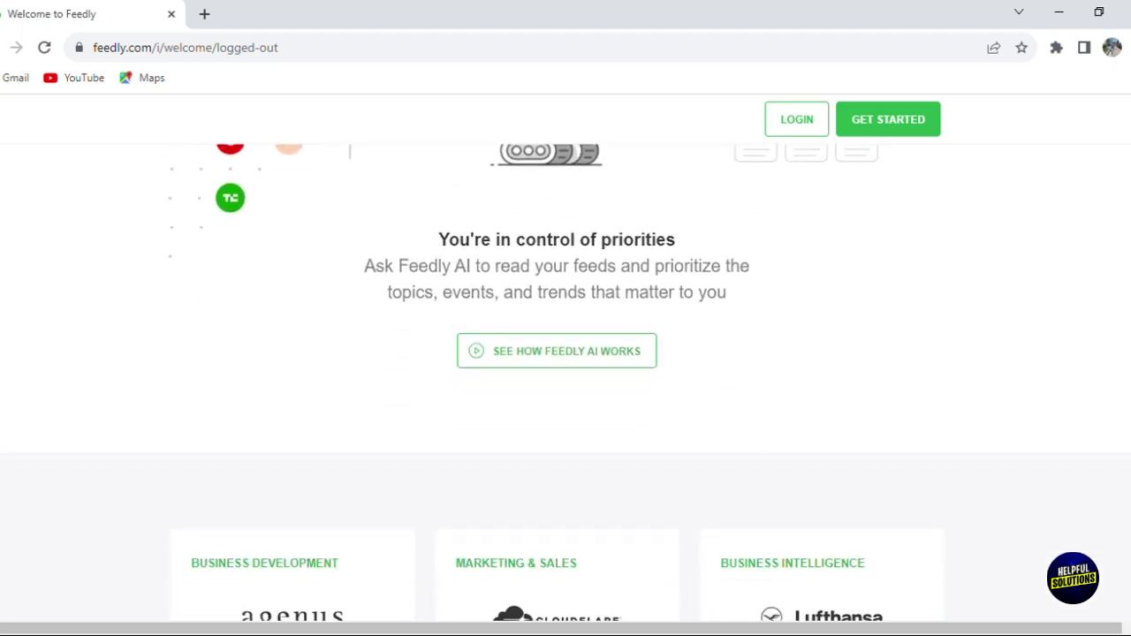
scroll(566, 353, up, 20)
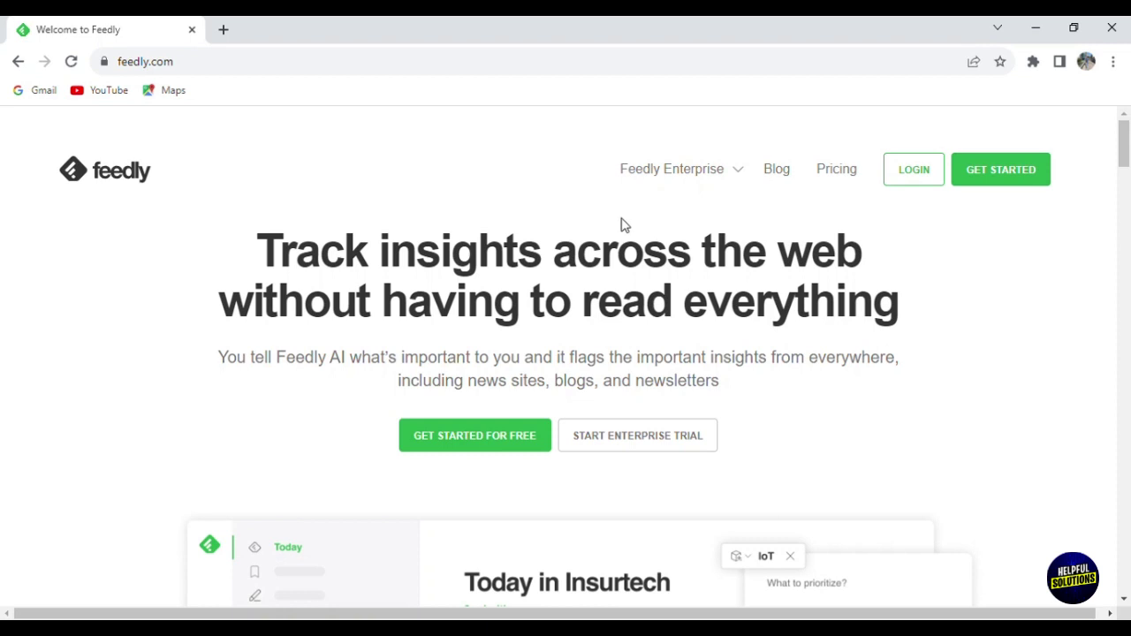
click(1025, 177)
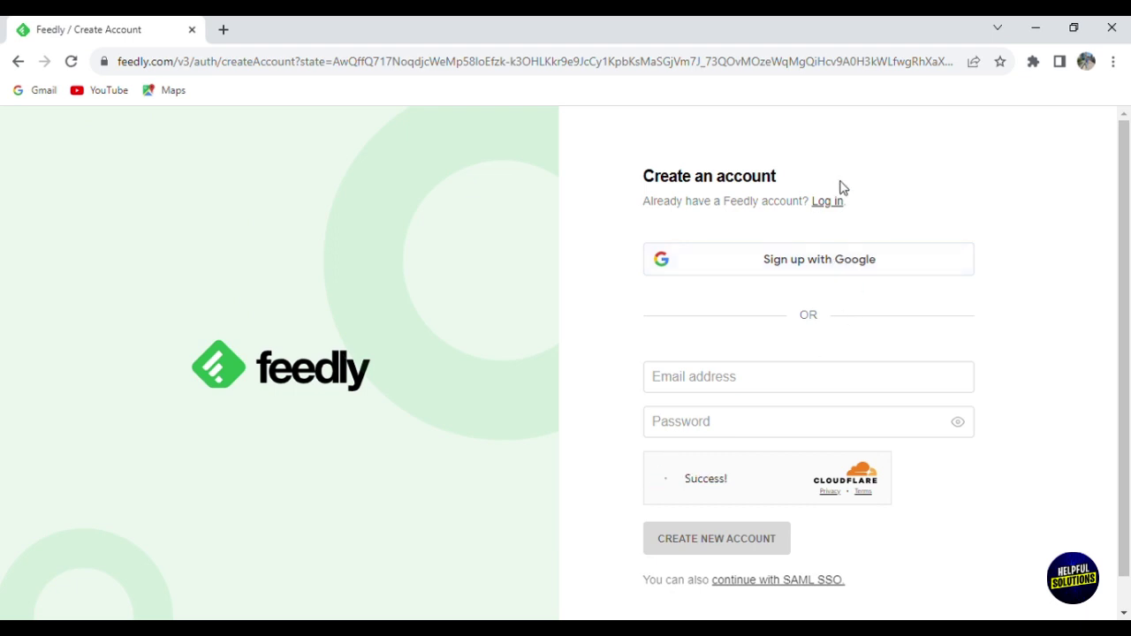
click(845, 264)
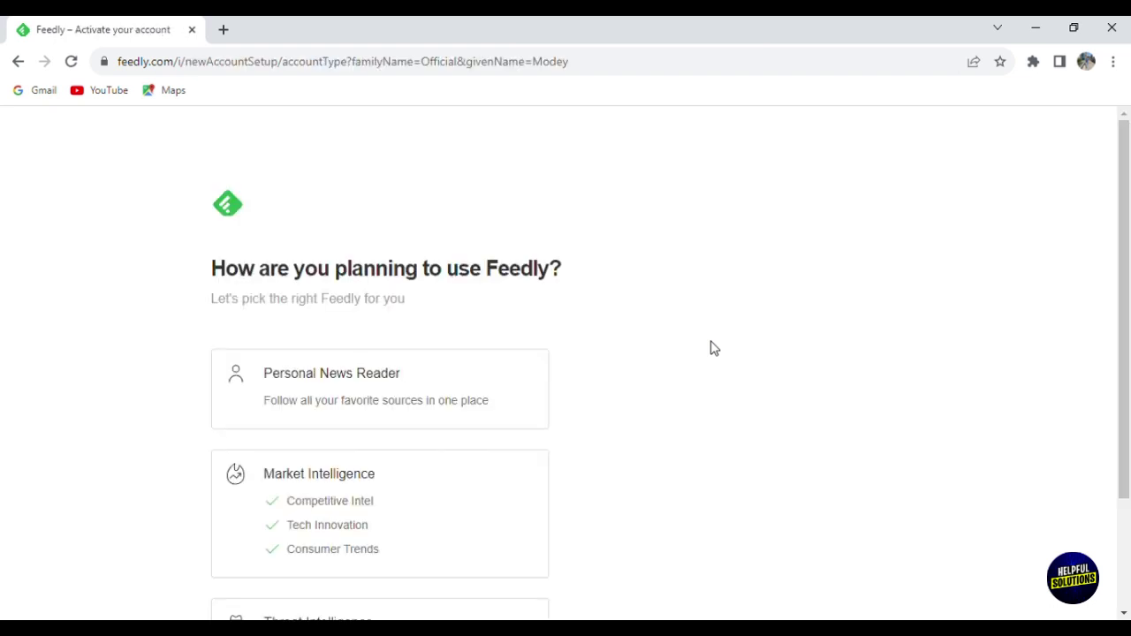
drag(1125, 354, 1129, 401)
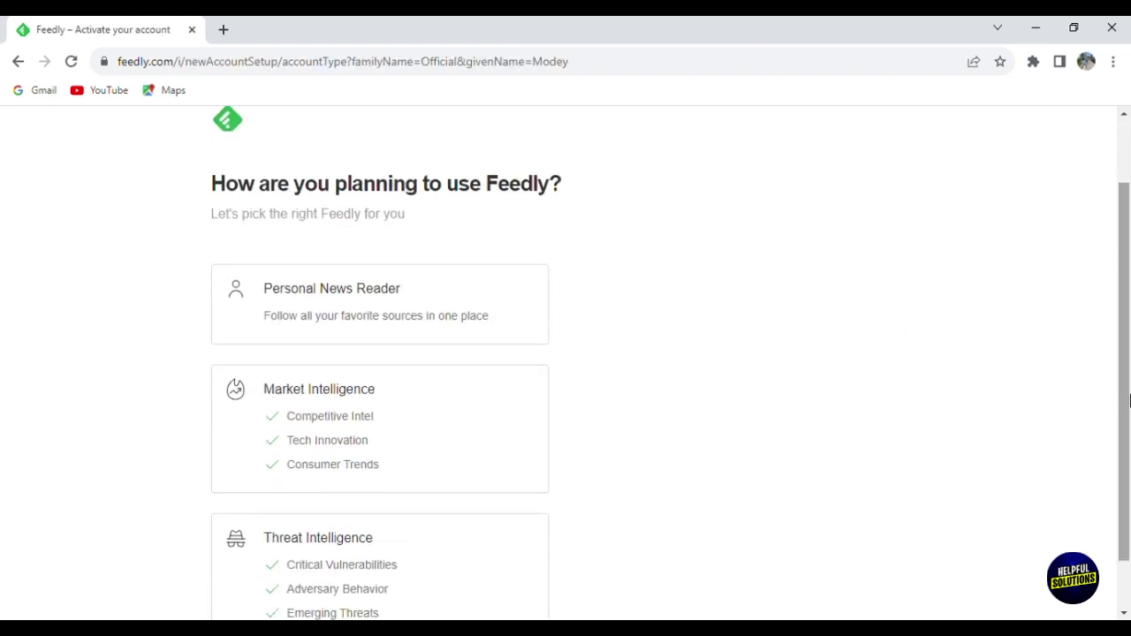
click(469, 311)
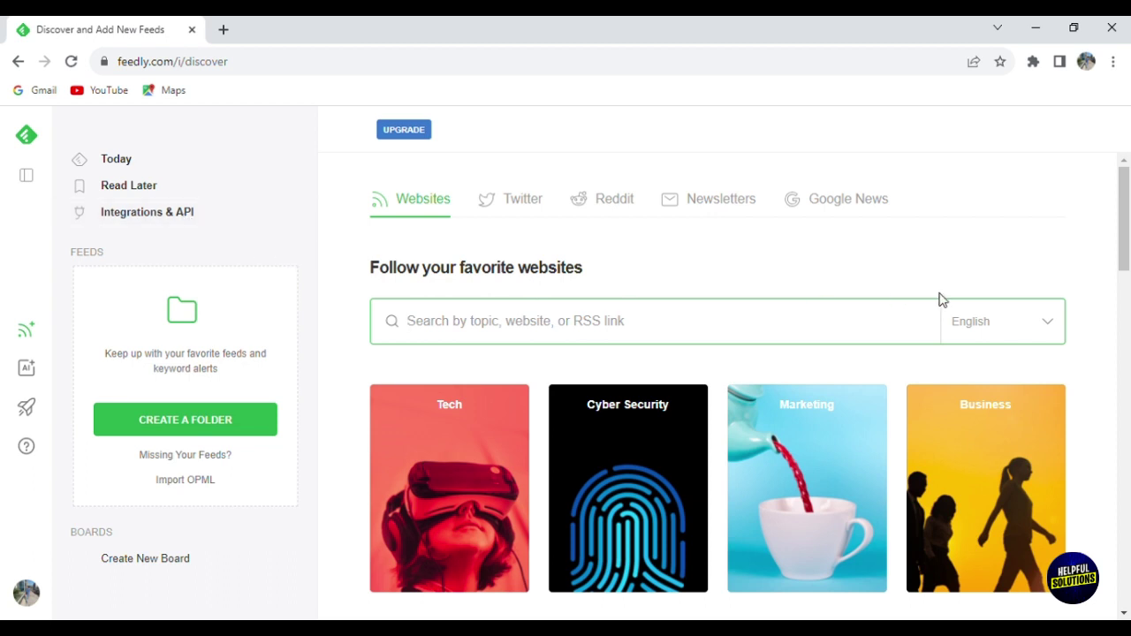
drag(1129, 218, 1129, 241)
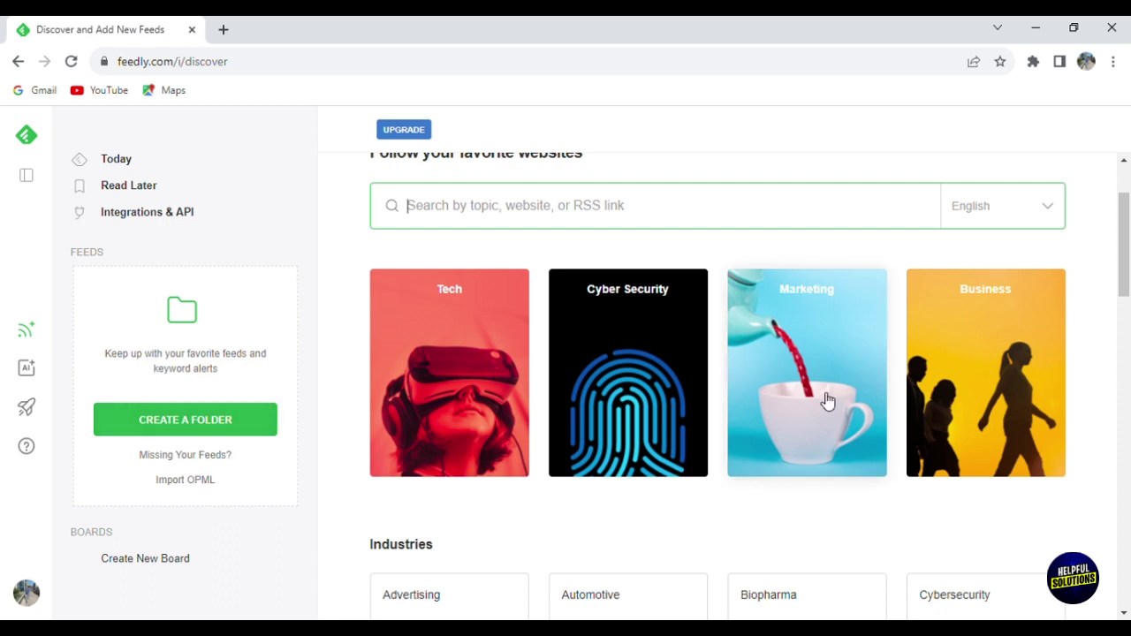
drag(1126, 293, 1126, 312)
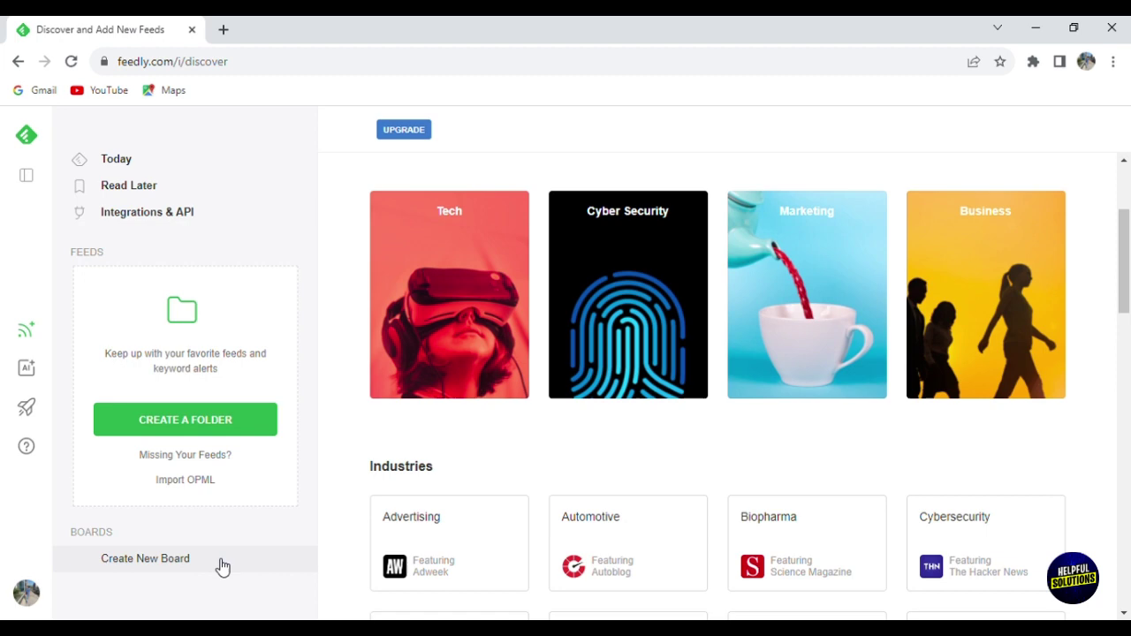
drag(1128, 236, 1127, 168)
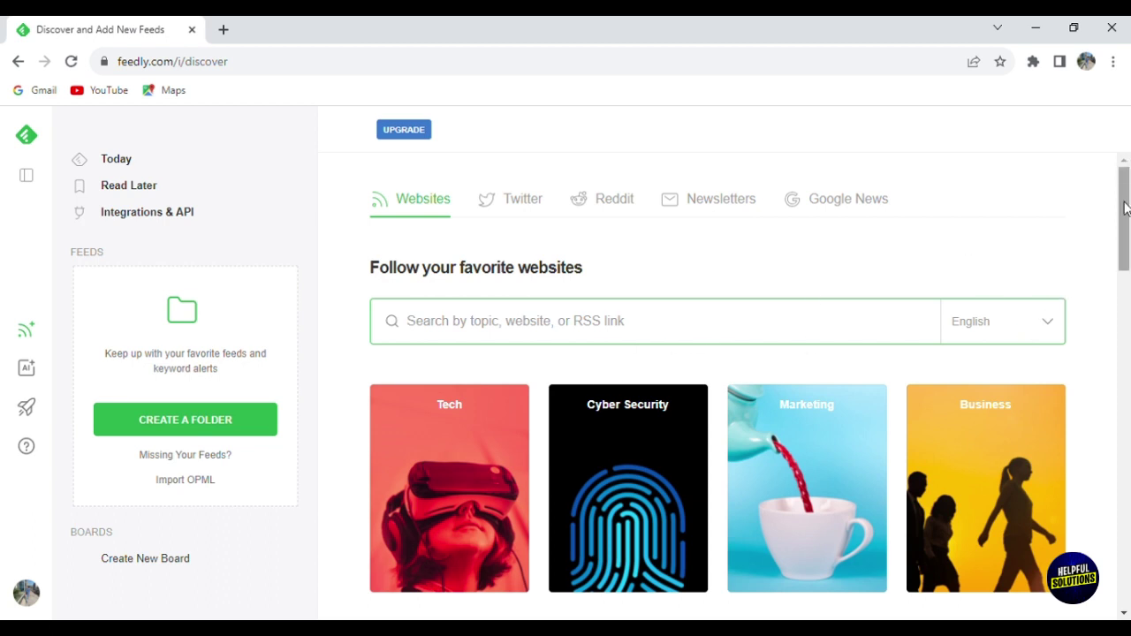
scroll(1125, 208, down, 2)
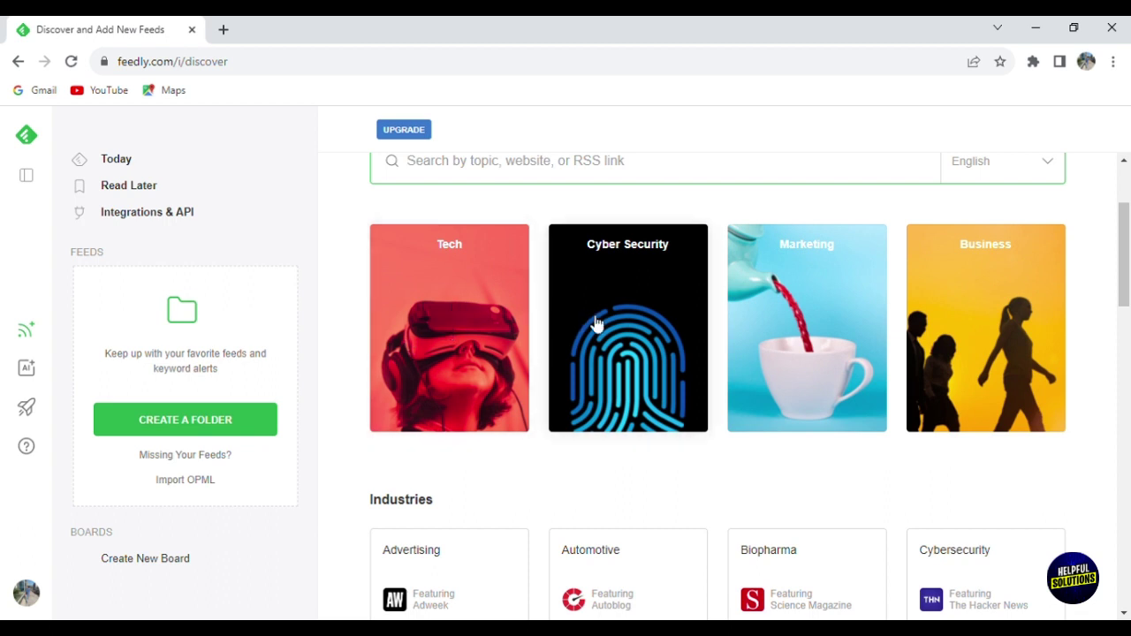
drag(1125, 289, 1125, 344)
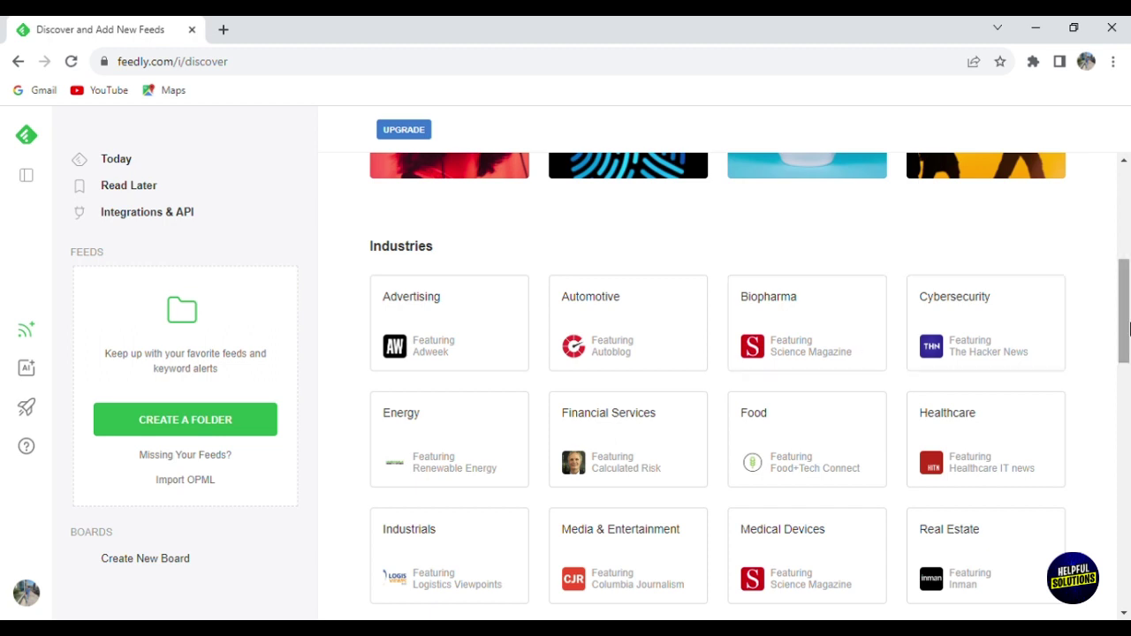
drag(1126, 331, 1128, 458)
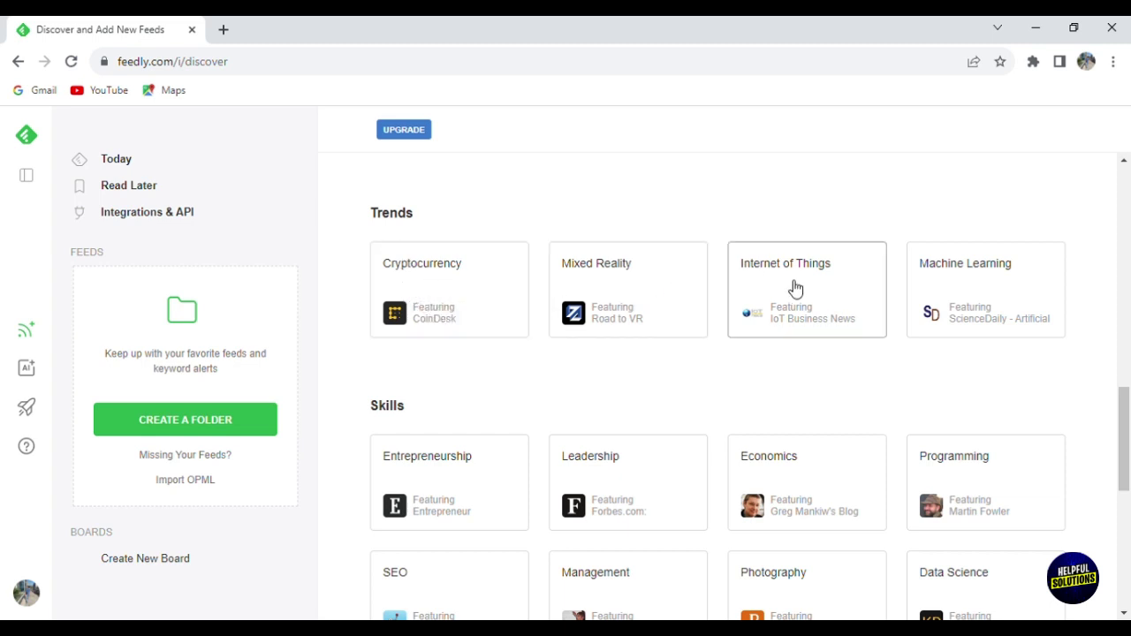
drag(1130, 381, 1128, 508)
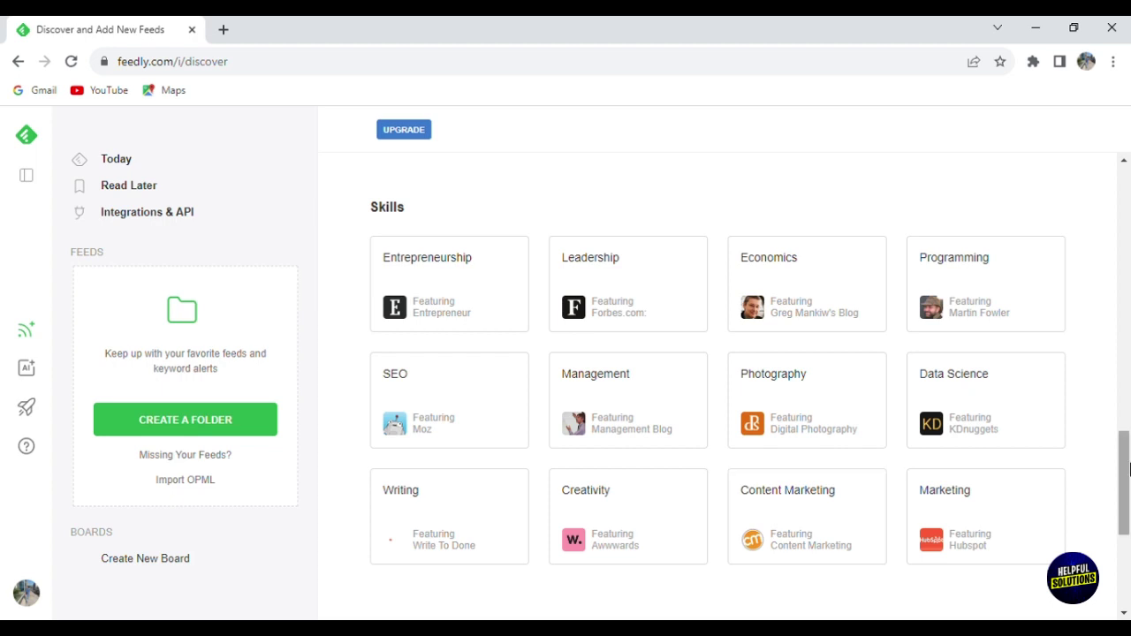
drag(1121, 490, 1126, 548)
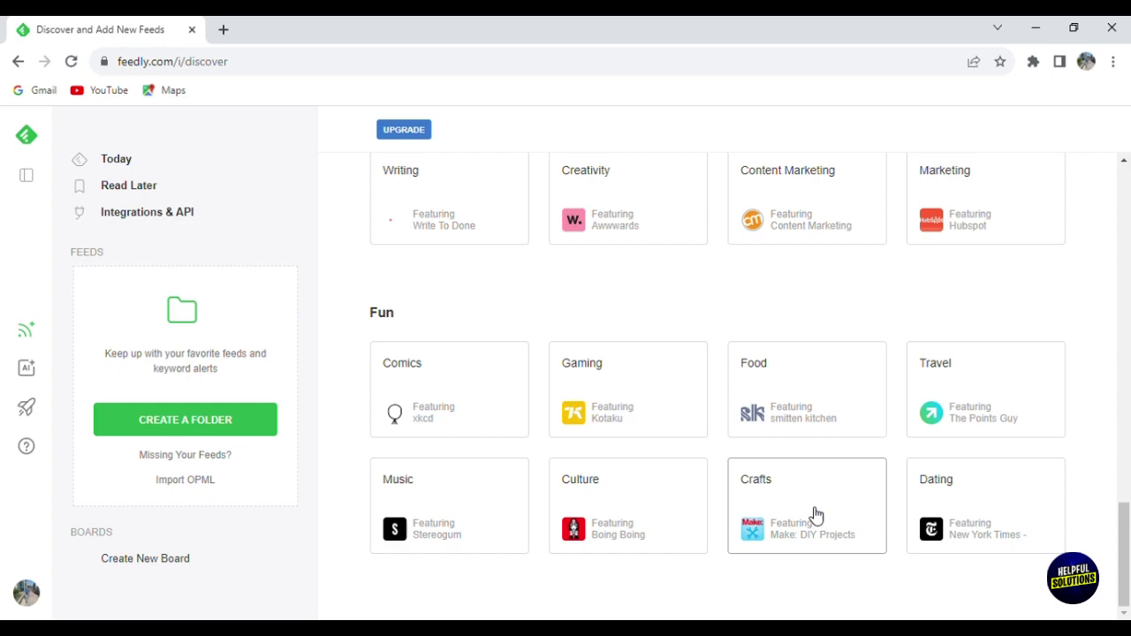
scroll(1127, 541, up, 1)
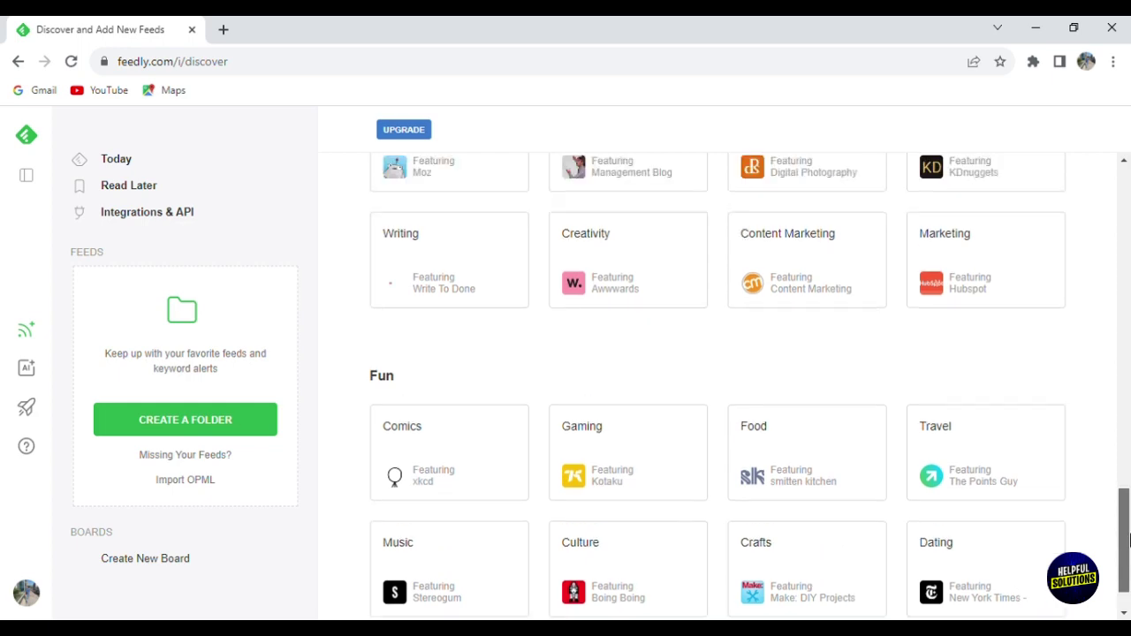
mouse_move(1127, 541)
mouse_down()
mouse_move(1127, 431)
mouse_move(1127, 554)
mouse_up()
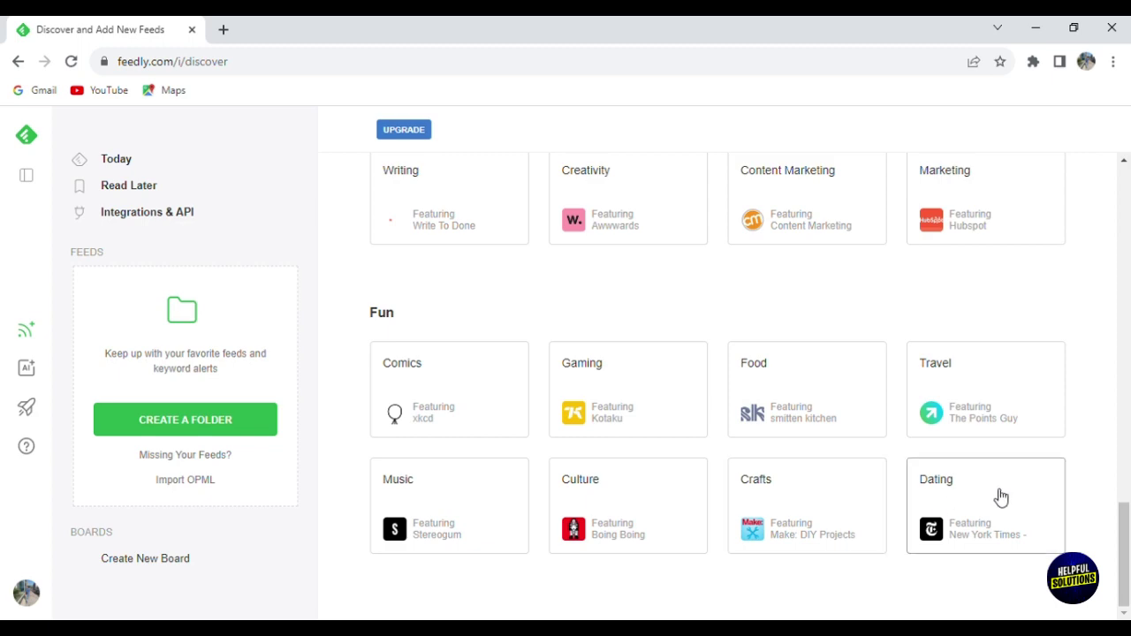
drag(1127, 588, 1126, 249)
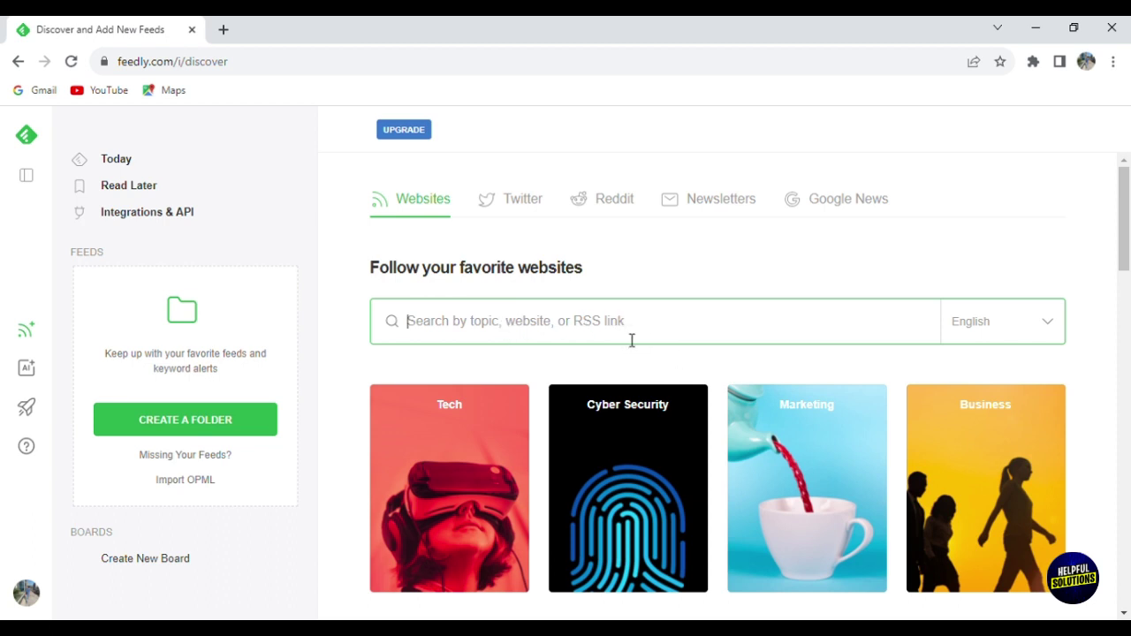
Search the Discover page for 'music'
text(m)
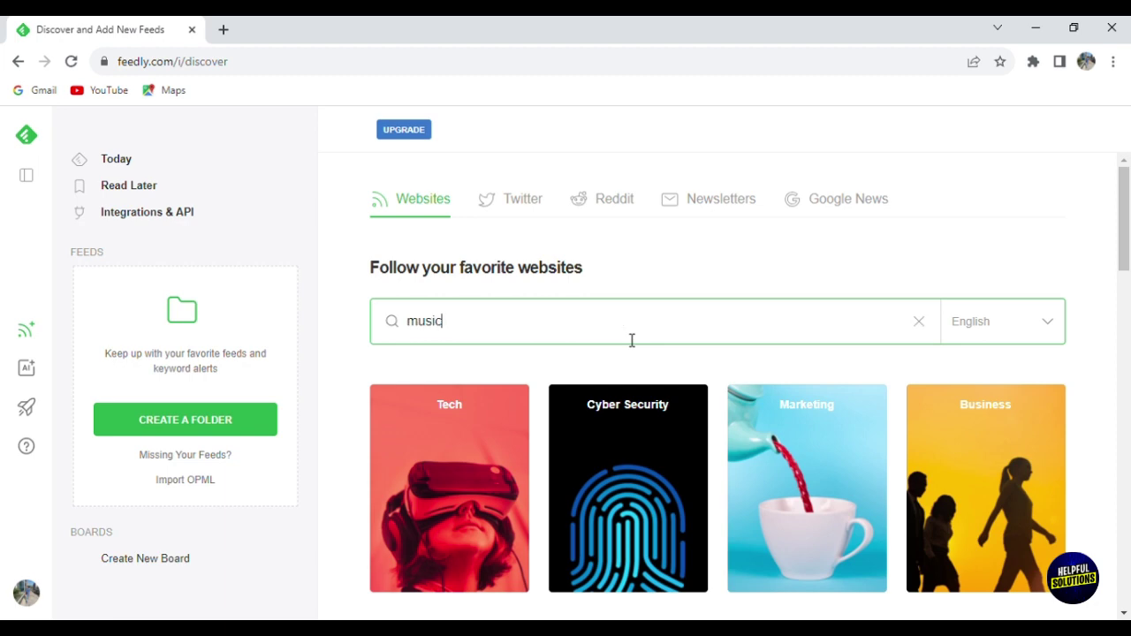
text(usic)
key(Return)
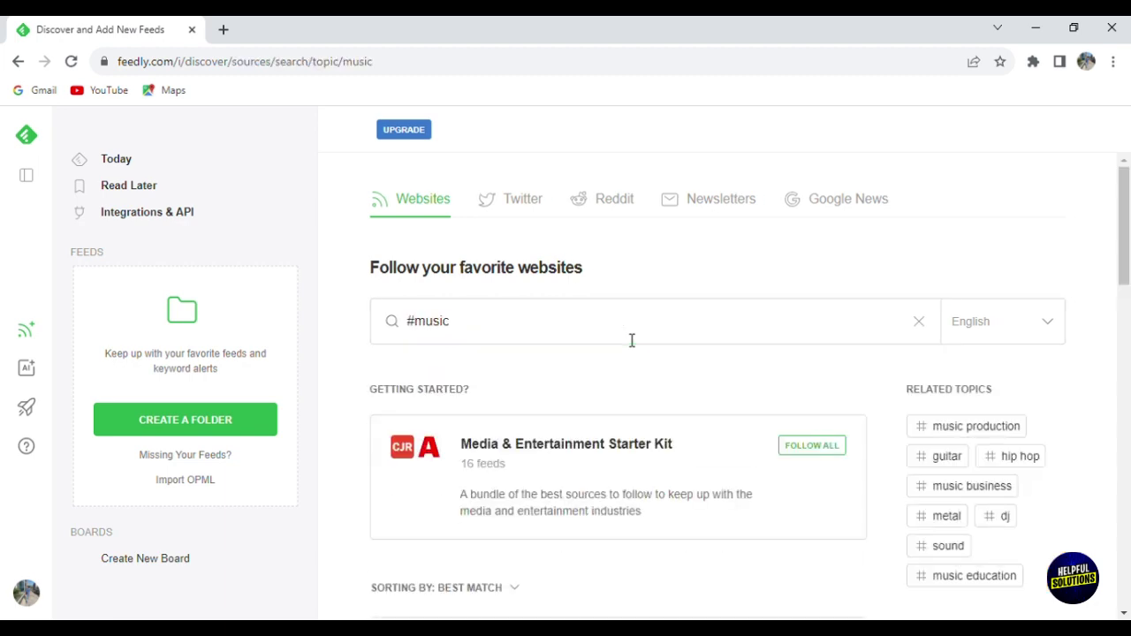
drag(1127, 237, 1127, 276)
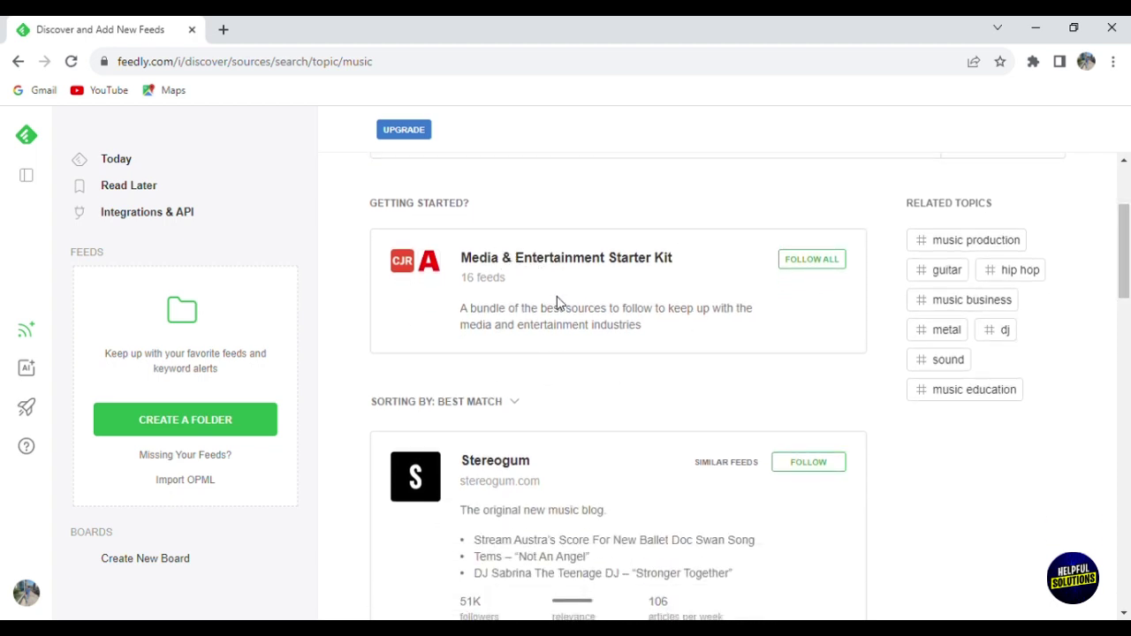
Open Advanced Television from the 16 feeds of the Media & Entertainment Starter Kit
click(506, 277)
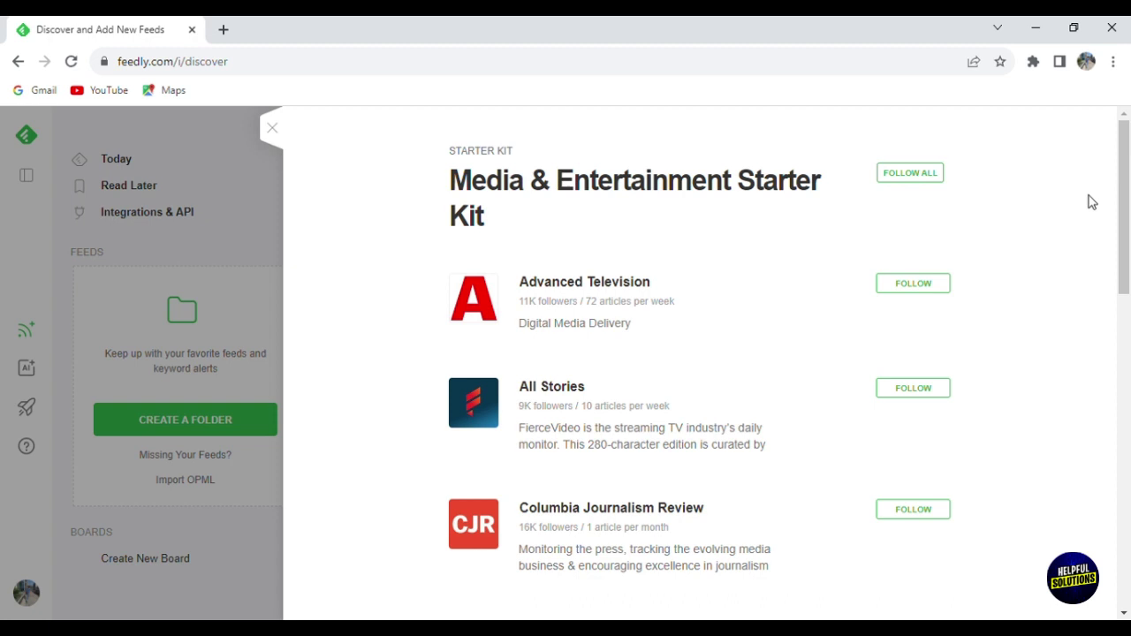
scroll(1129, 193, down, 1)
drag(1105, 190, 715, 265)
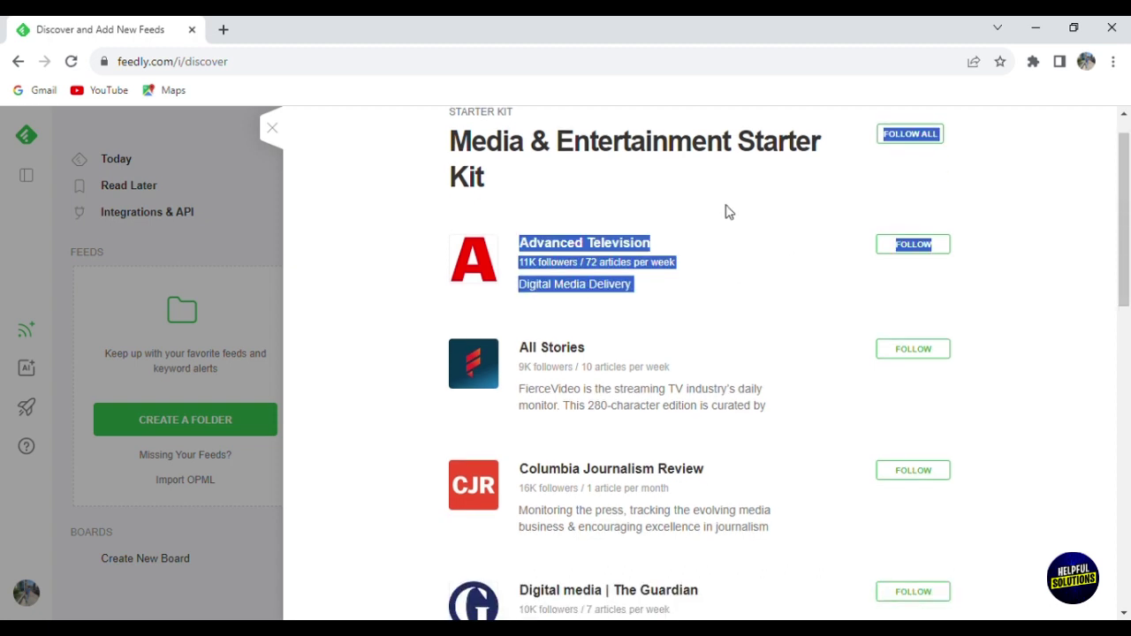
click(617, 257)
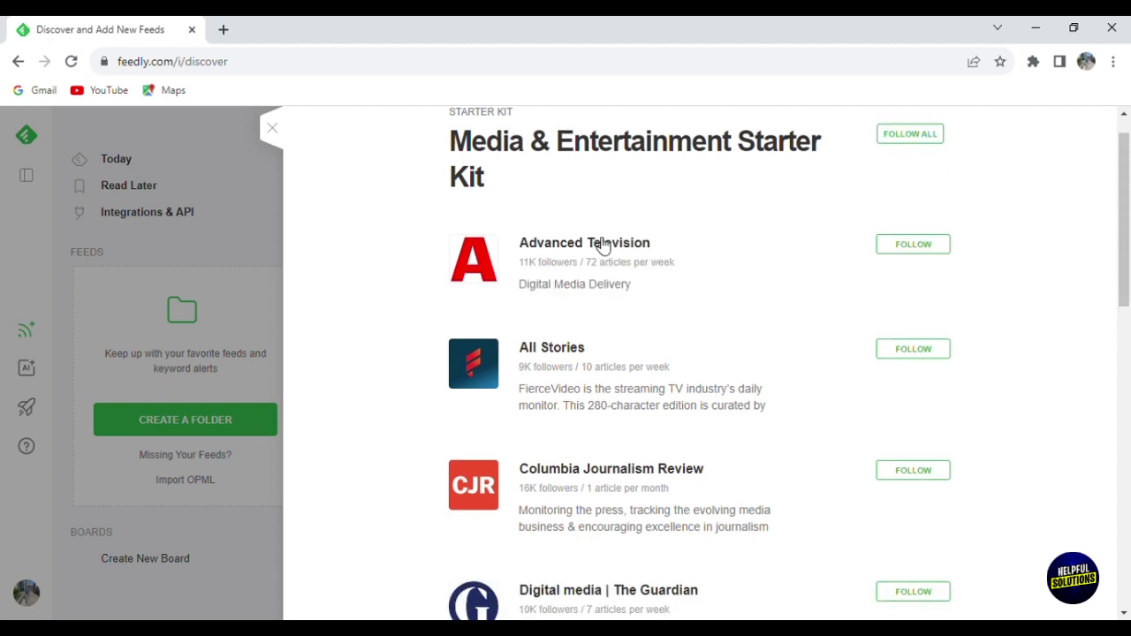
click(590, 245)
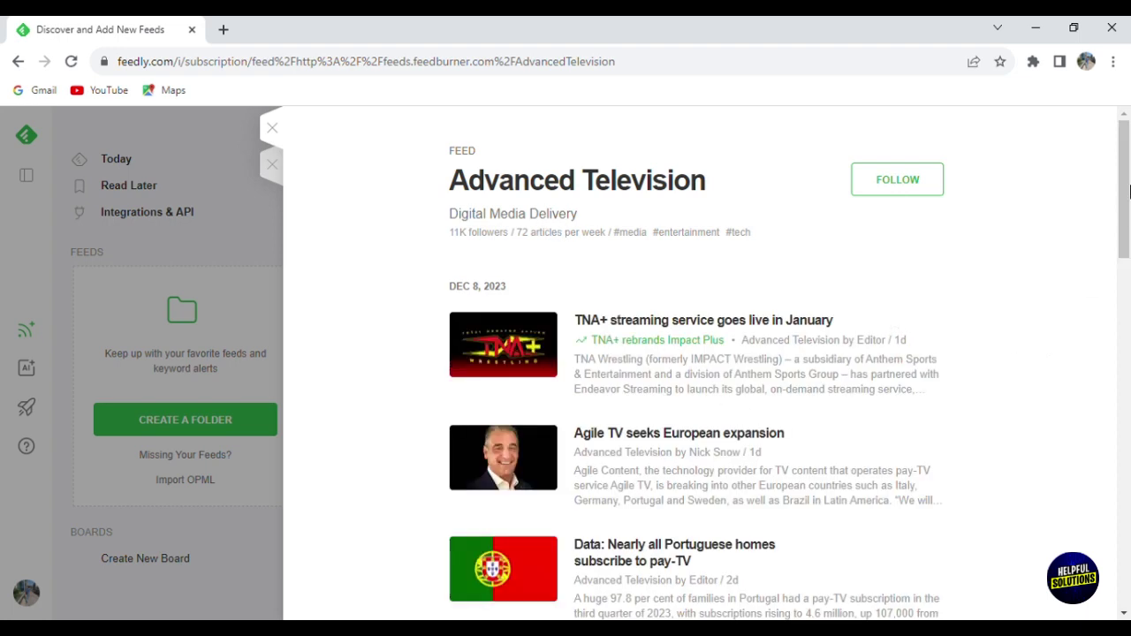
Follow Advanced Television into a newly created 'Media' folder, then close the feed page
drag(1130, 193, 1130, 325)
click(1100, 326)
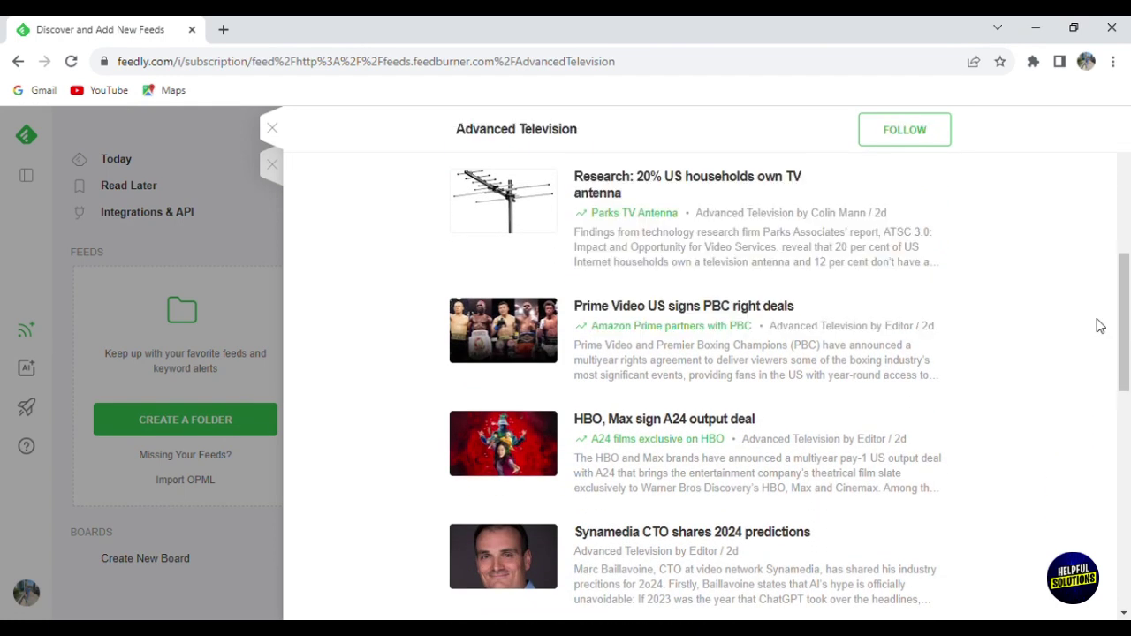
click(903, 132)
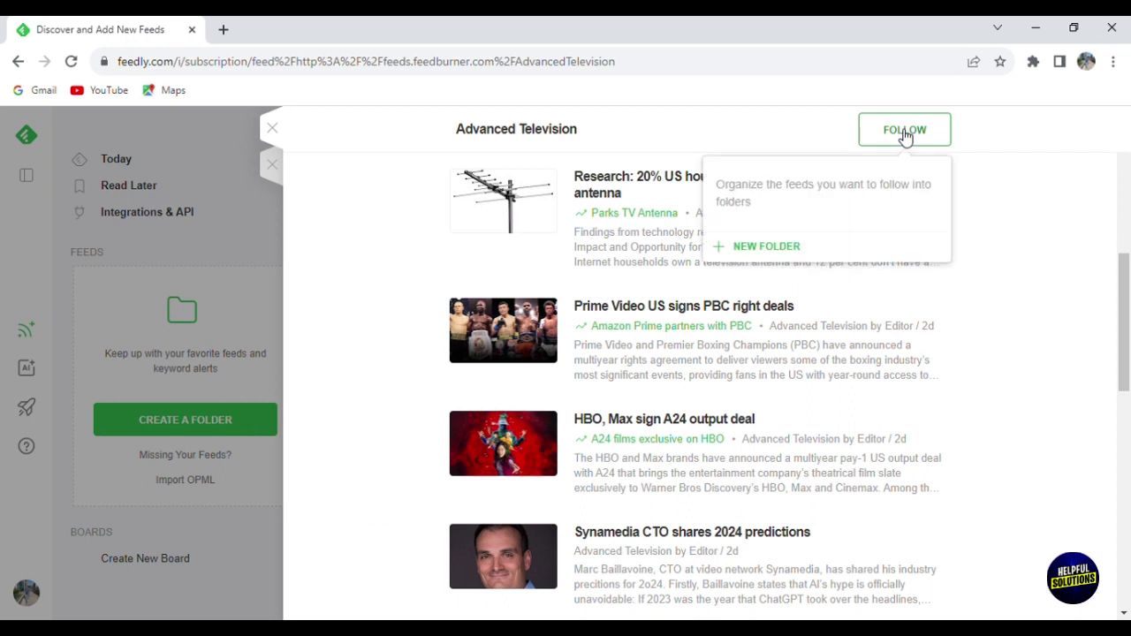
click(771, 252)
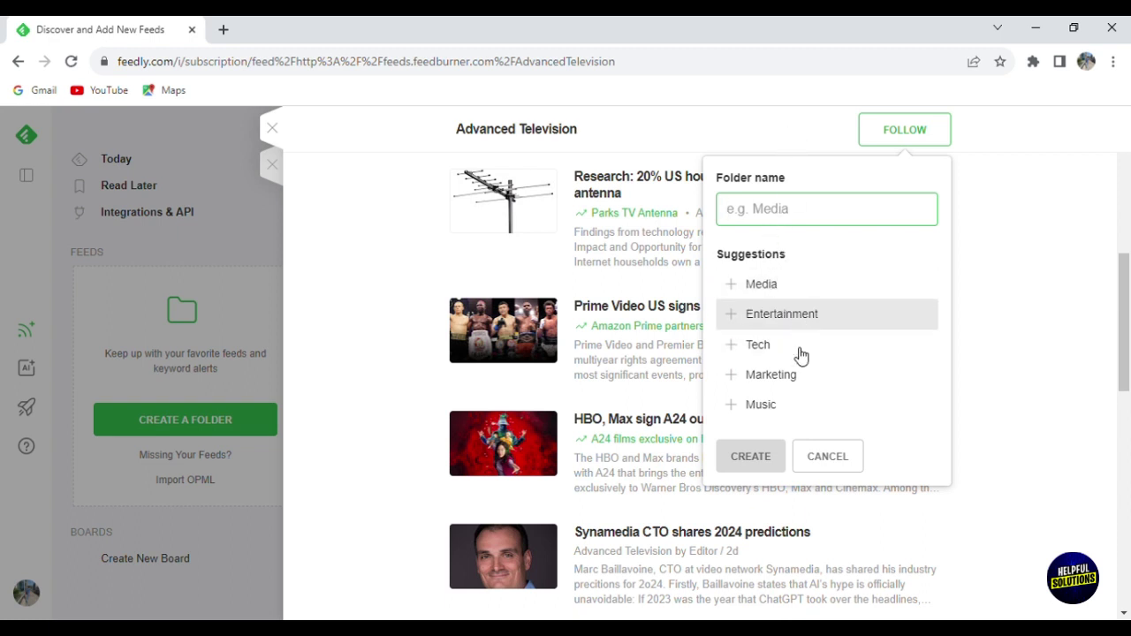
click(793, 281)
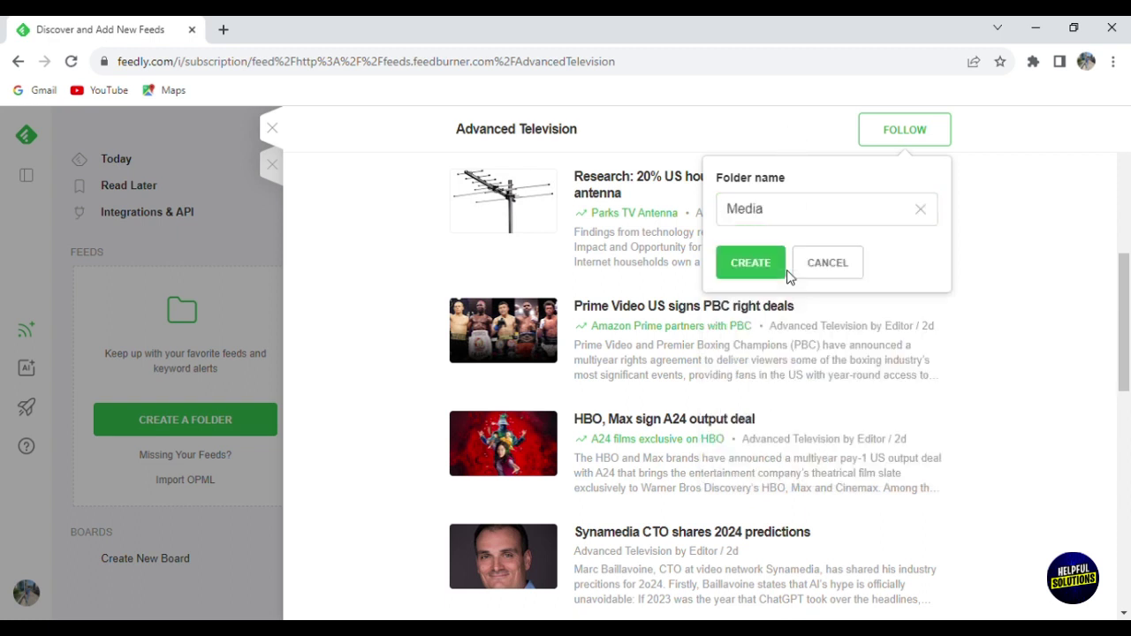
click(767, 270)
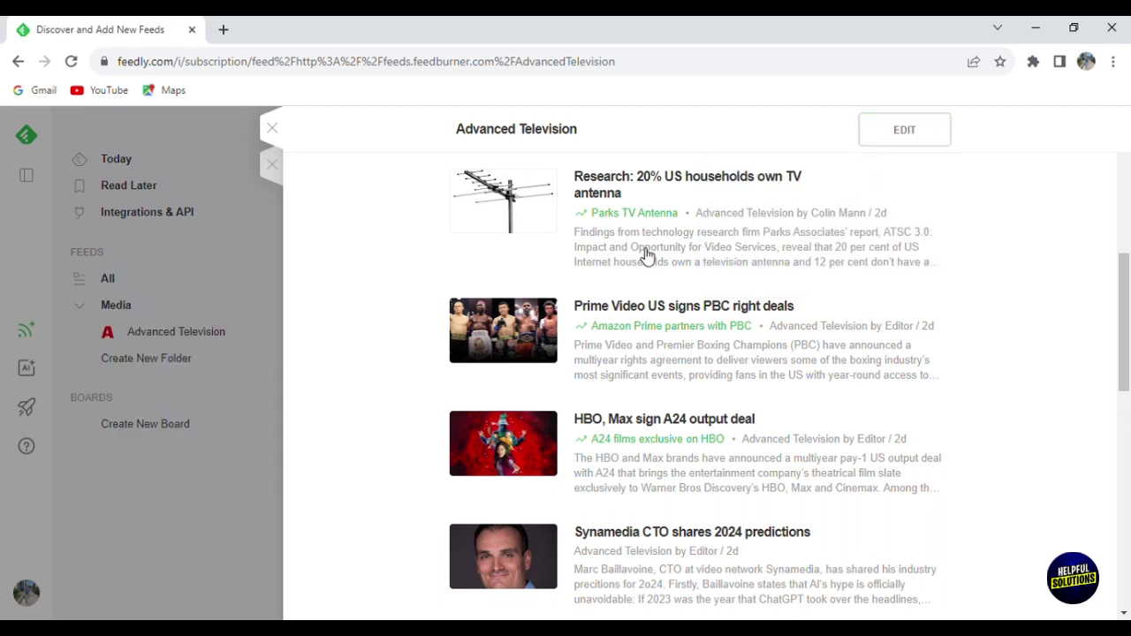
click(180, 345)
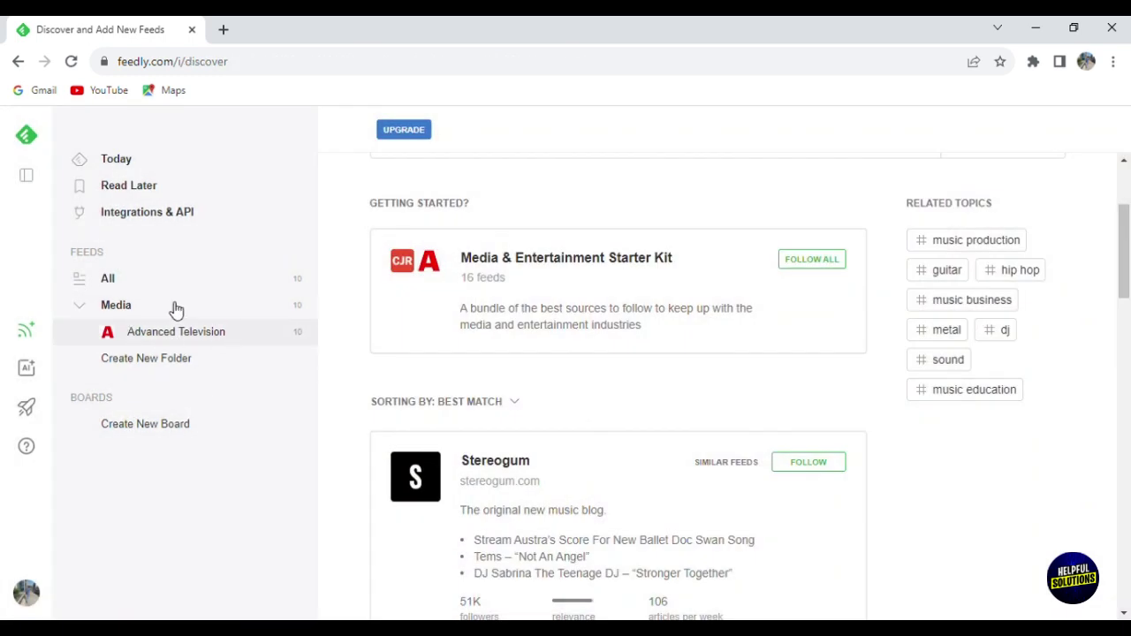
Follow Pitchfork and add it to the existing Media folder
drag(1128, 241, 1129, 329)
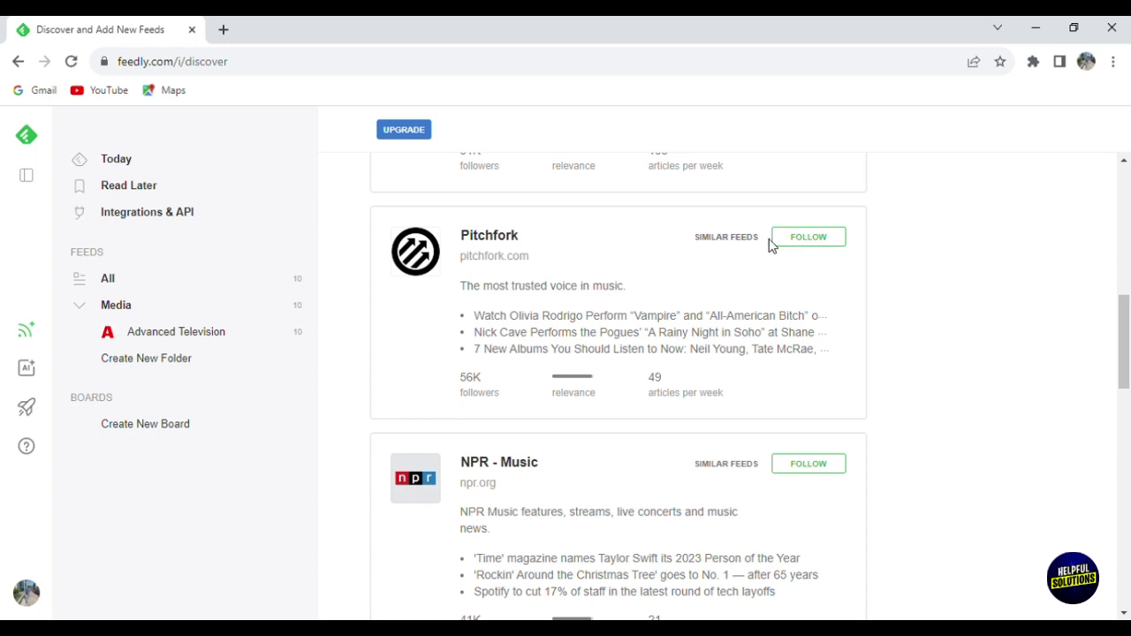
click(797, 244)
mouse_move(697, 328)
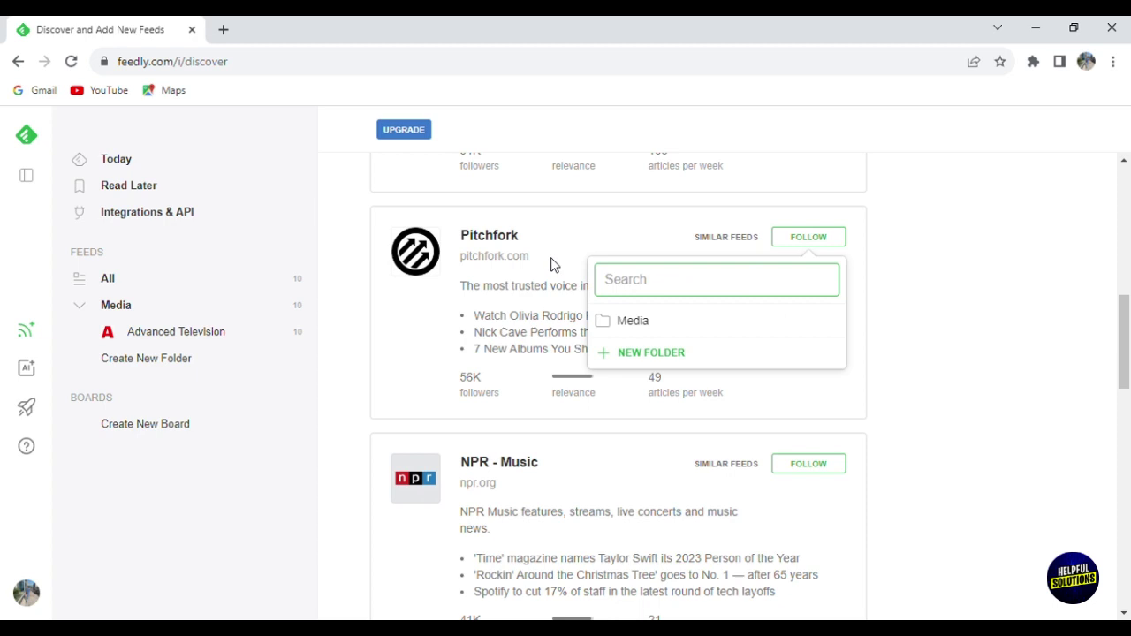
click(522, 245)
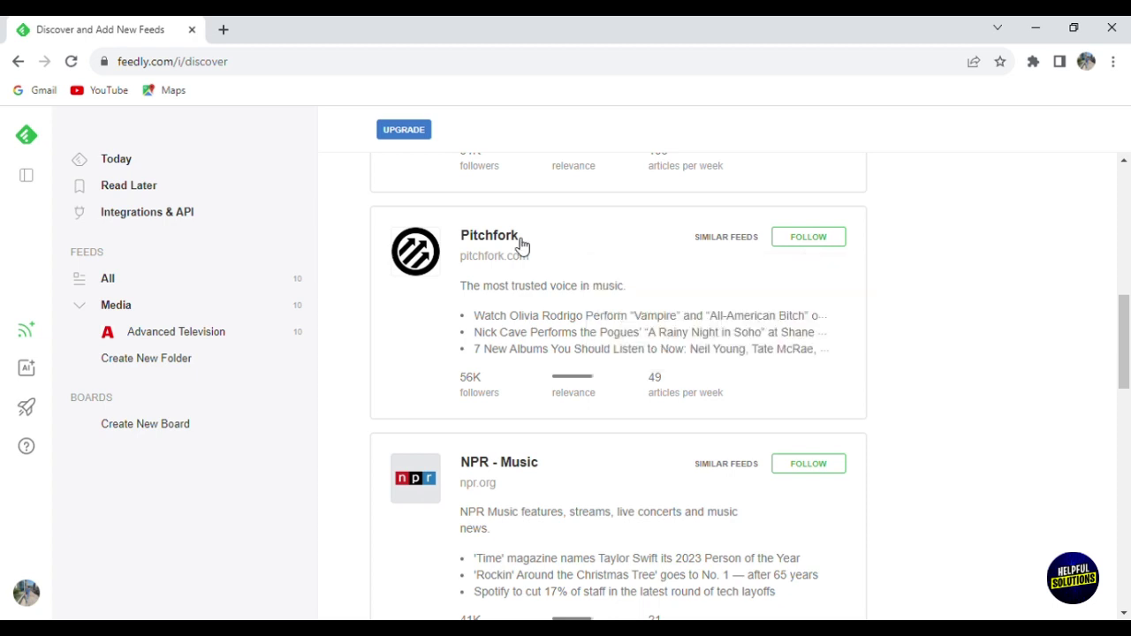
click(836, 237)
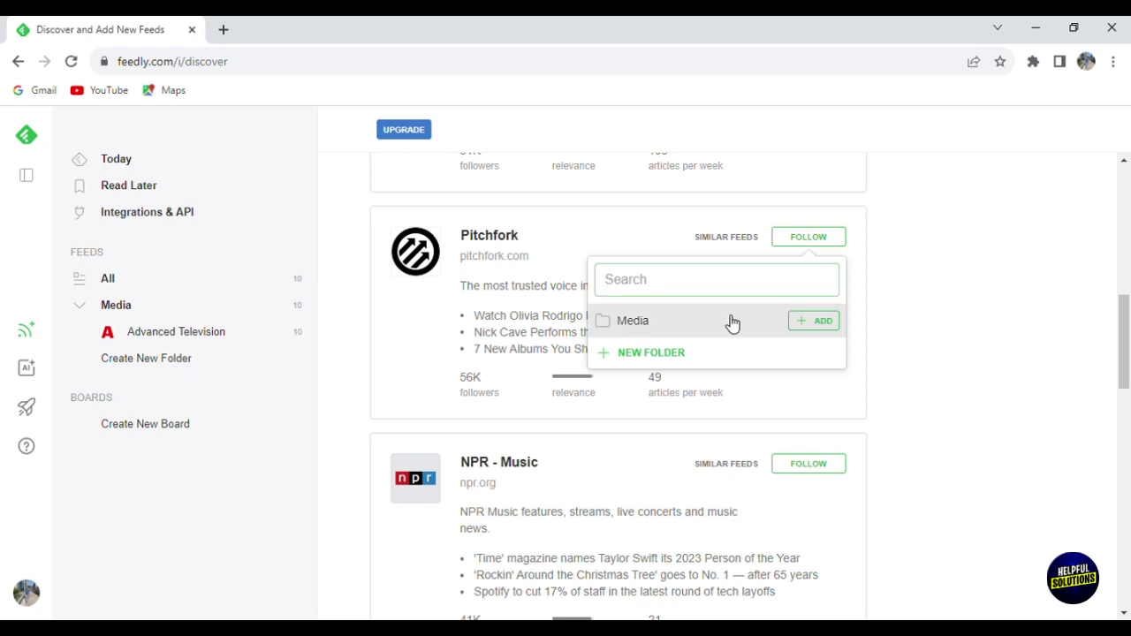
click(800, 319)
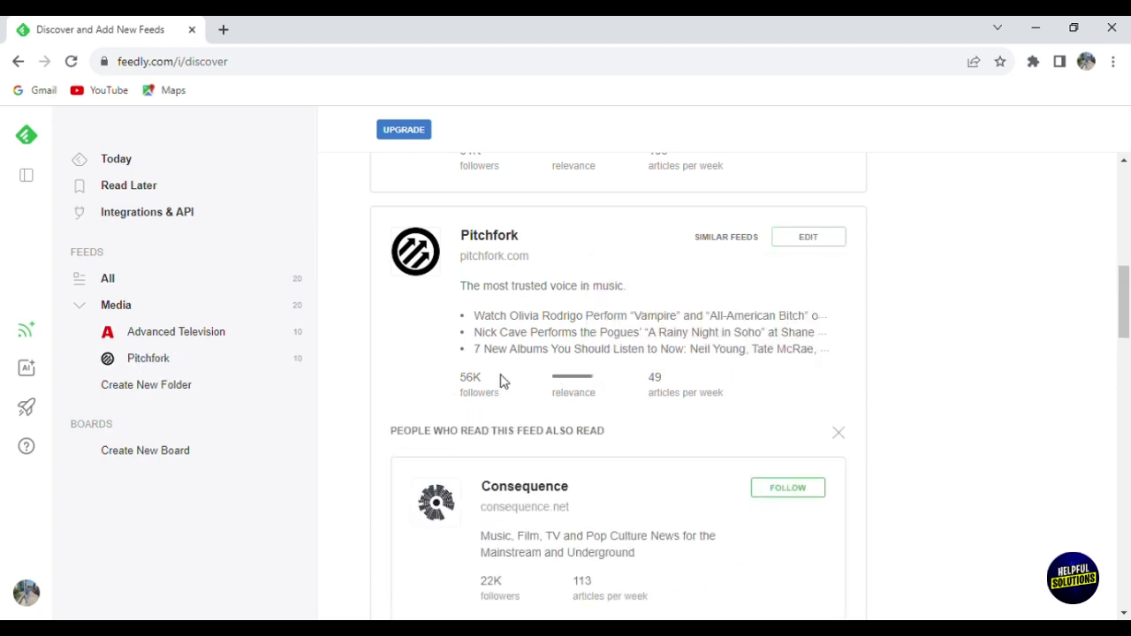
Open the Pitchfork feed and read the Sofia Kourtesis and Nick Cave articles
click(511, 237)
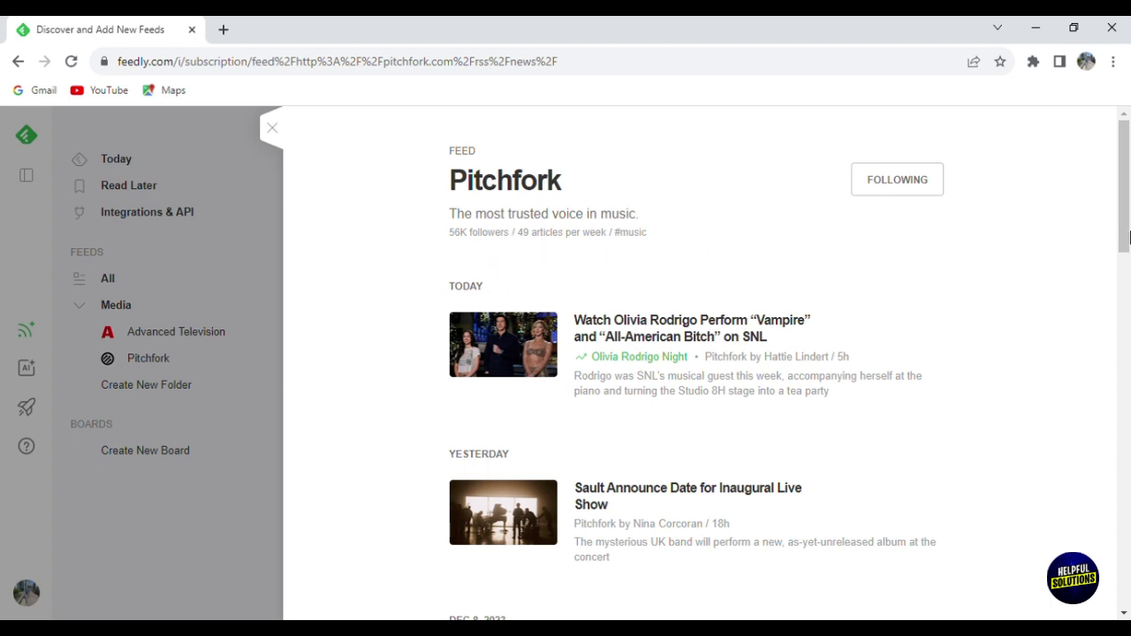
drag(1129, 237, 922, 351)
click(921, 351)
click(796, 378)
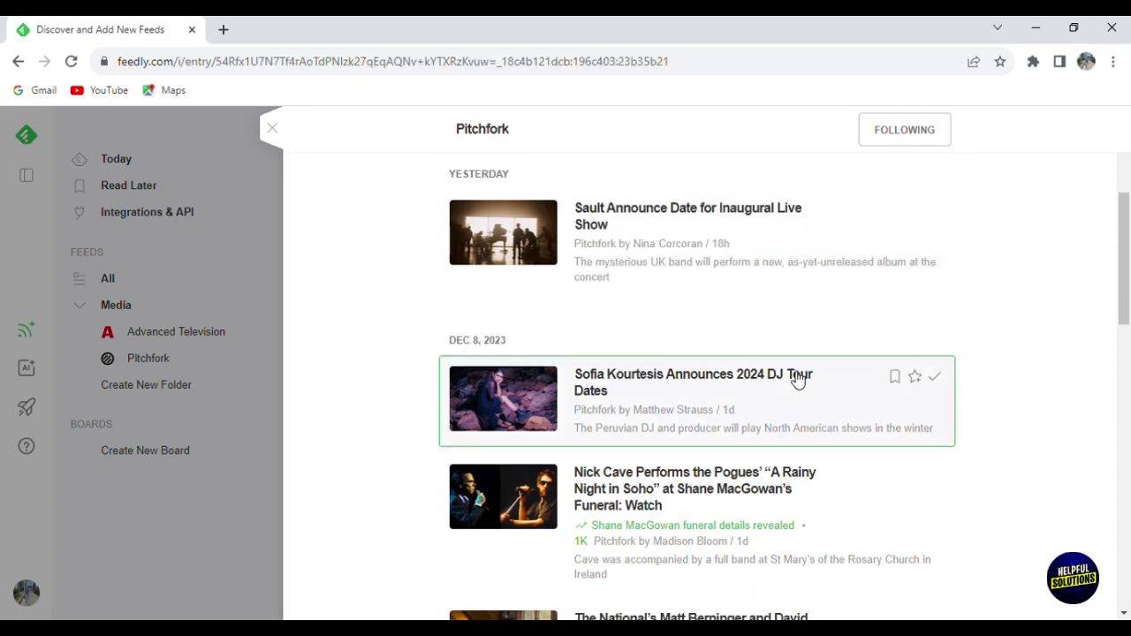
drag(1129, 221, 1129, 467)
click(1032, 394)
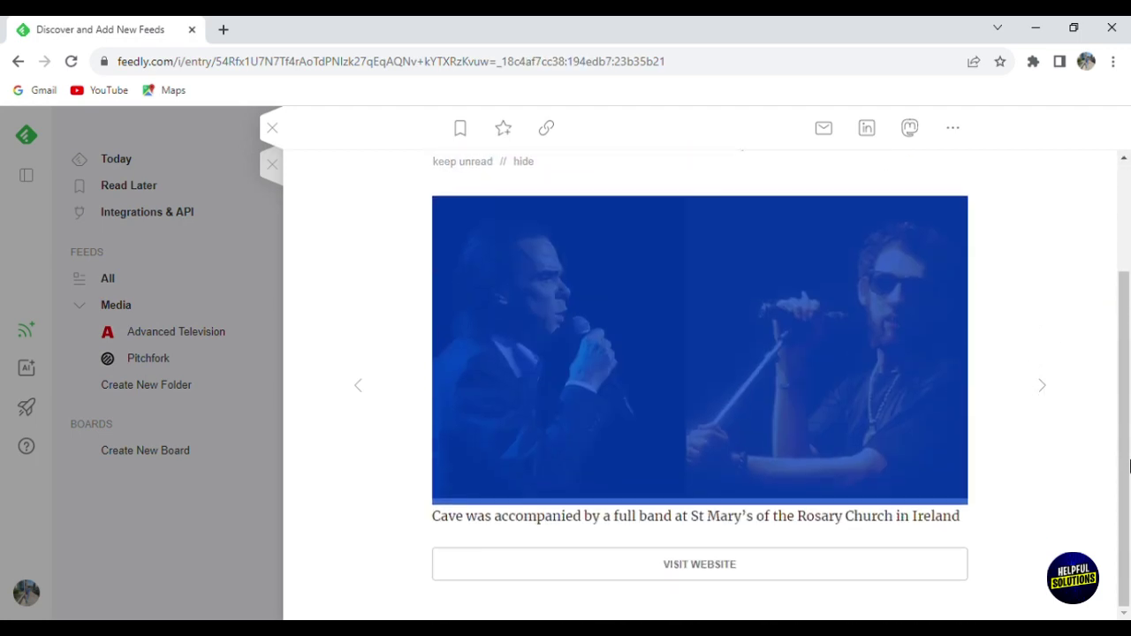
View the Nick Cave article on Pitchfork's website, then return to the article list
click(821, 562)
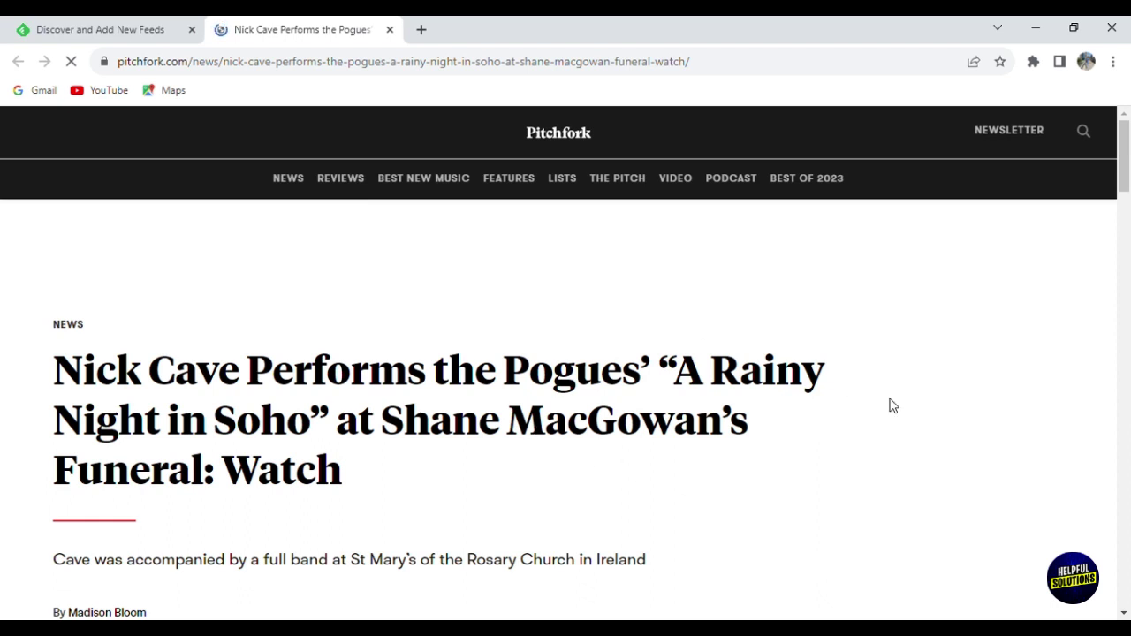
click(389, 31)
click(272, 132)
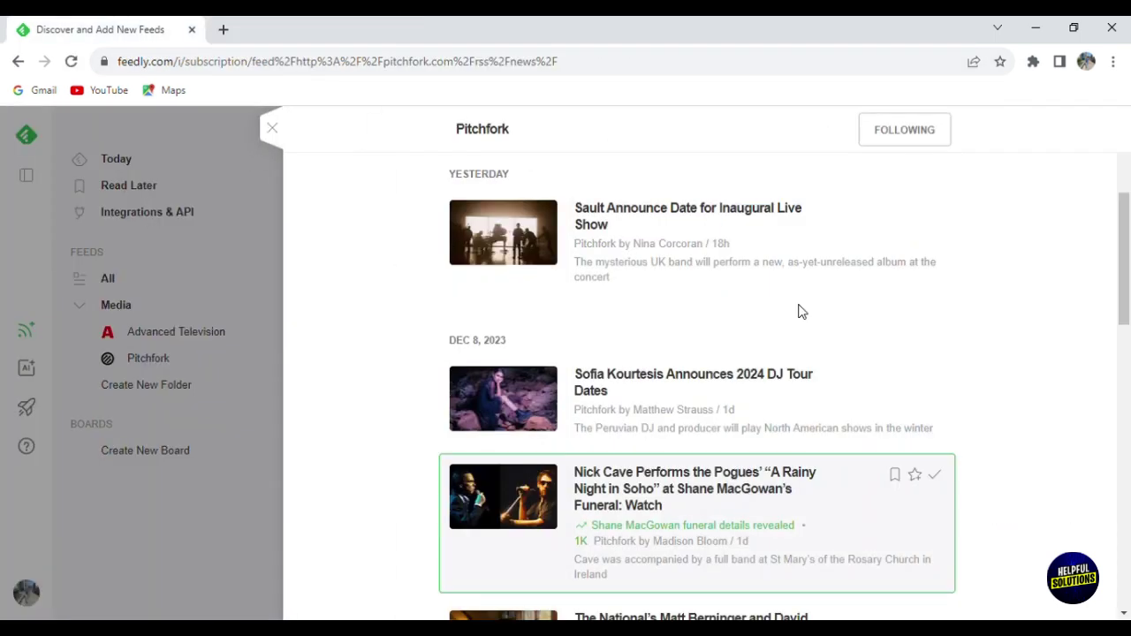
Close the Pitchfork feed and switch the Discover search language to Français
click(272, 130)
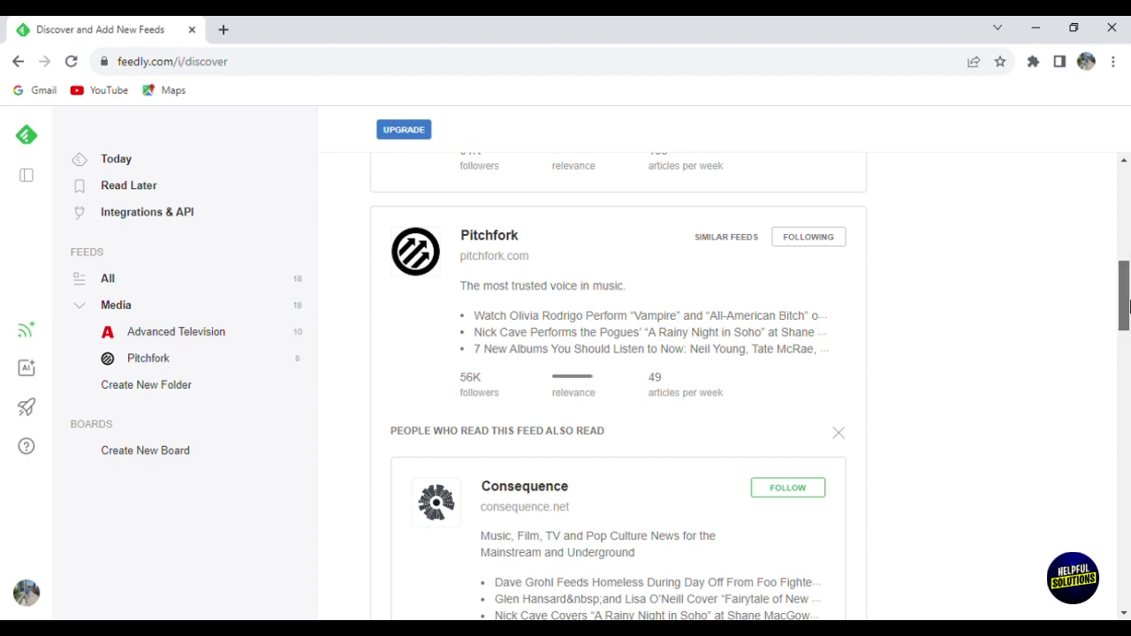
drag(1129, 305, 1128, 208)
click(1022, 315)
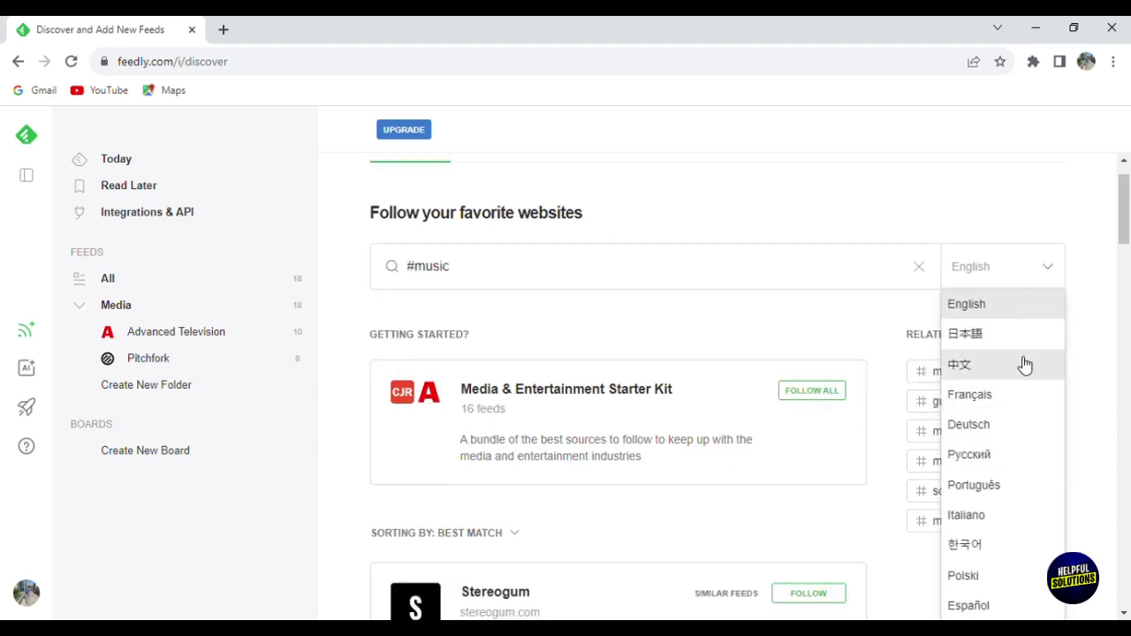
click(1008, 398)
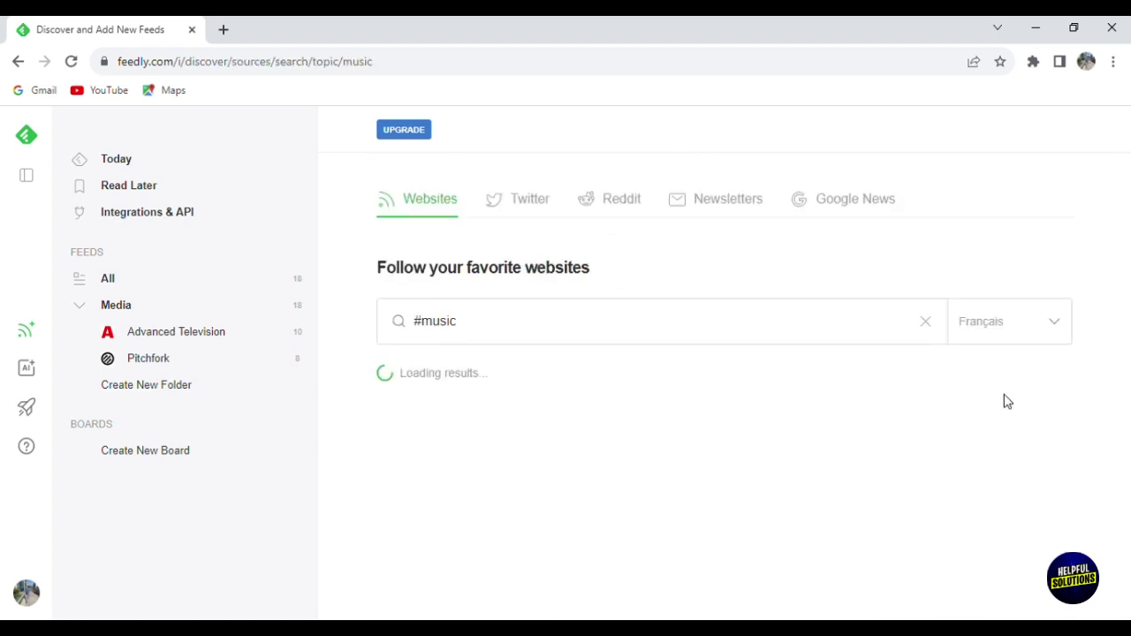
Replace the music search with 'manger' and scroll through the French results
click(919, 322)
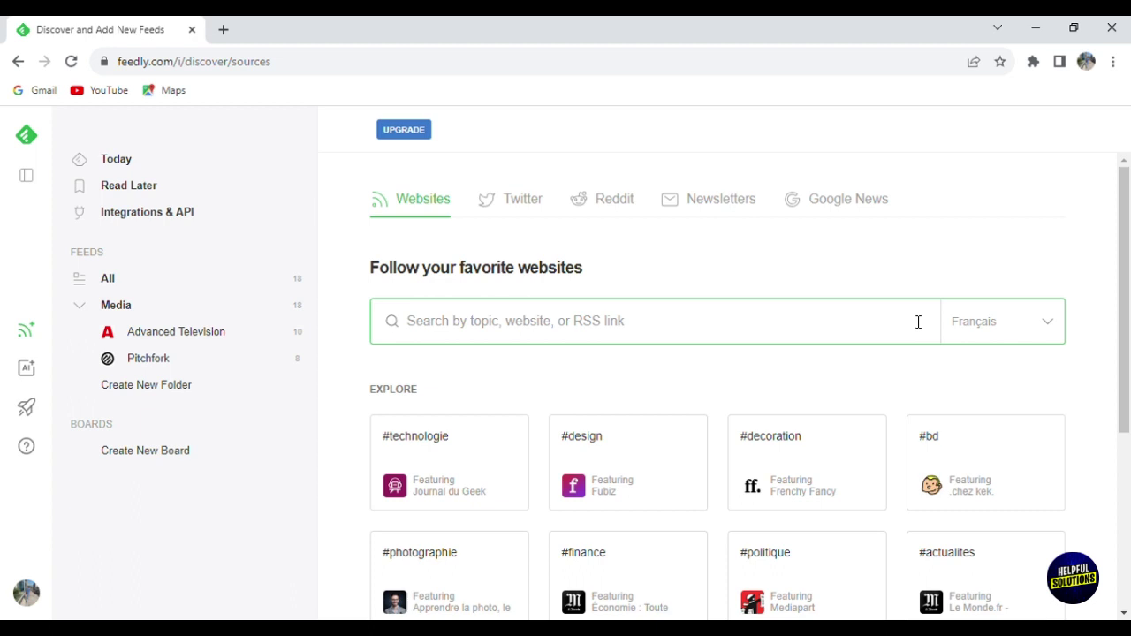
text(ma)
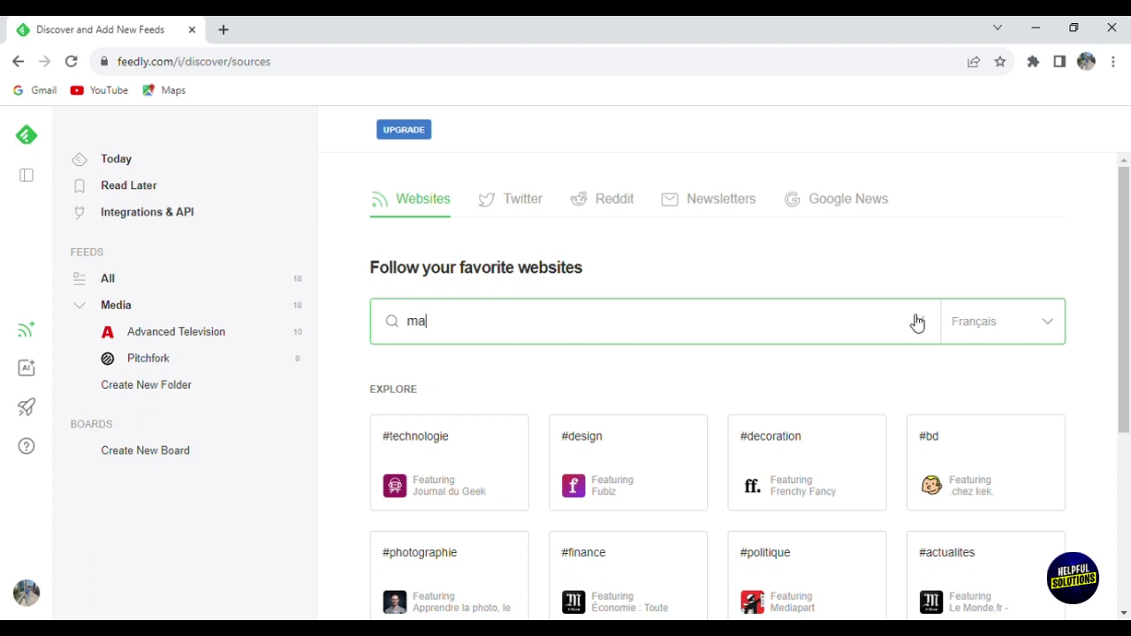
text(nger)
key(Return)
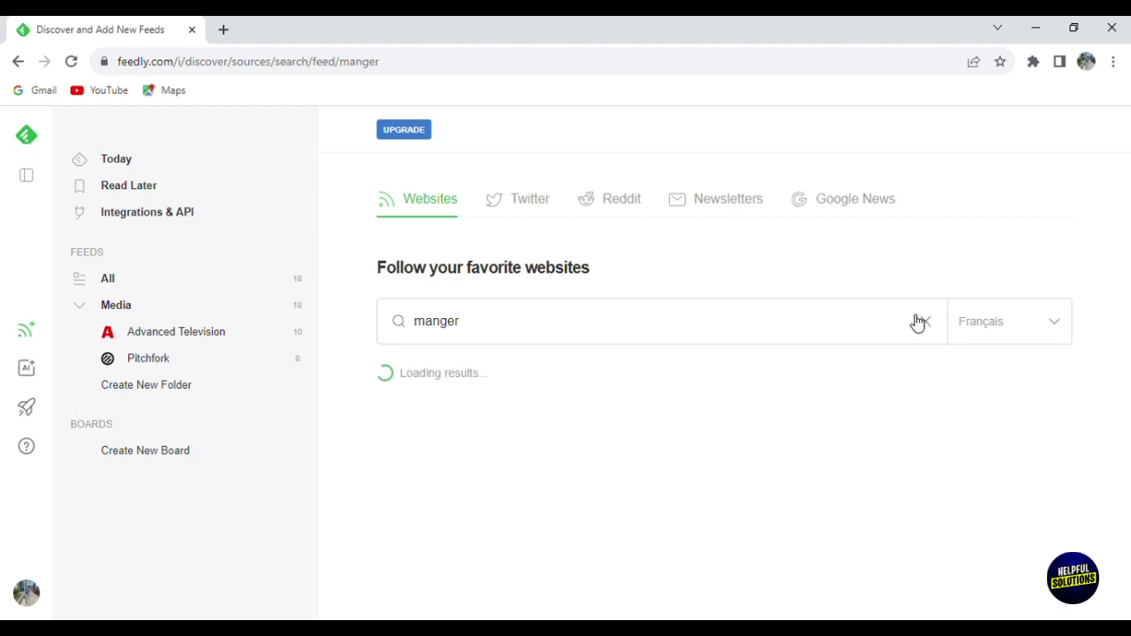
drag(1130, 228, 1120, 474)
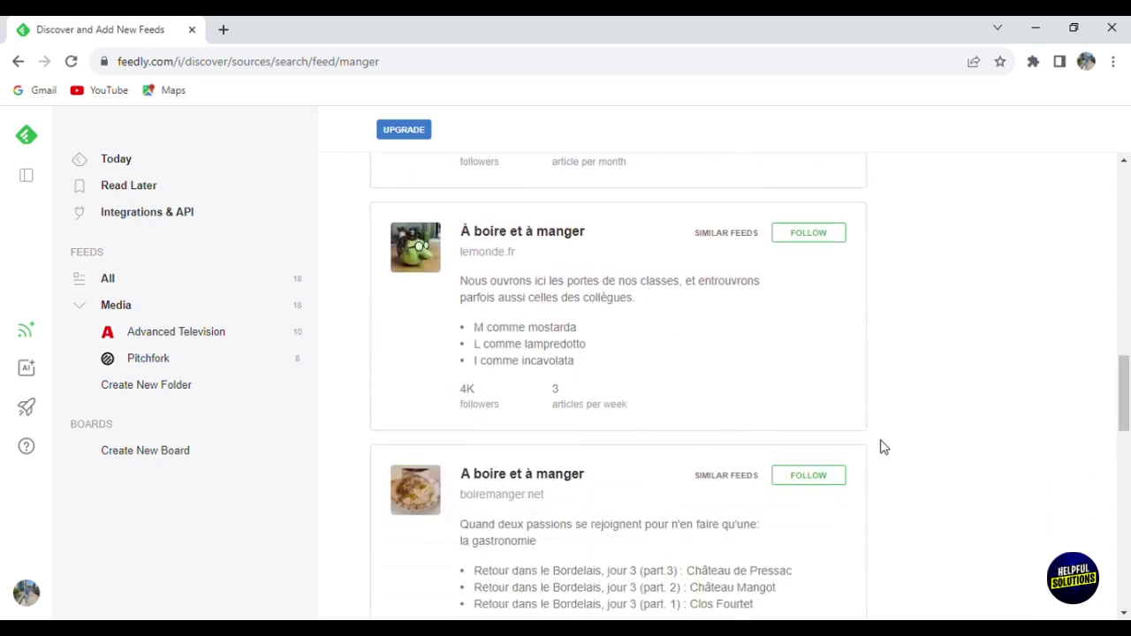
drag(1128, 380, 1128, 203)
Switch sources to English, clear the search, and show the Twitter tab's discontinuation notice
click(995, 327)
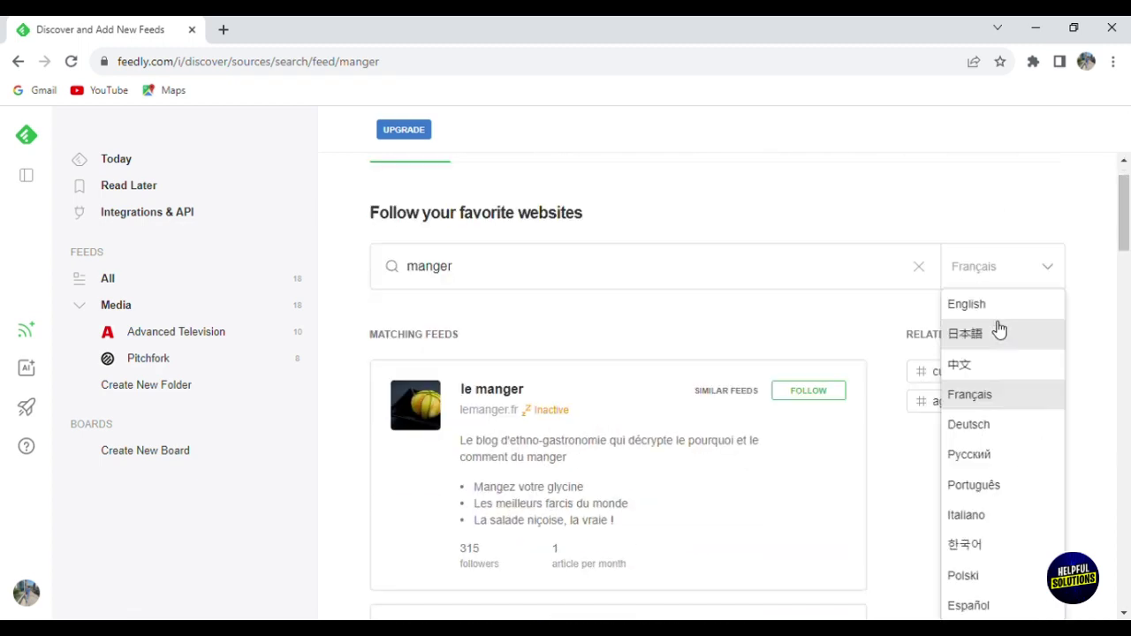
click(1024, 304)
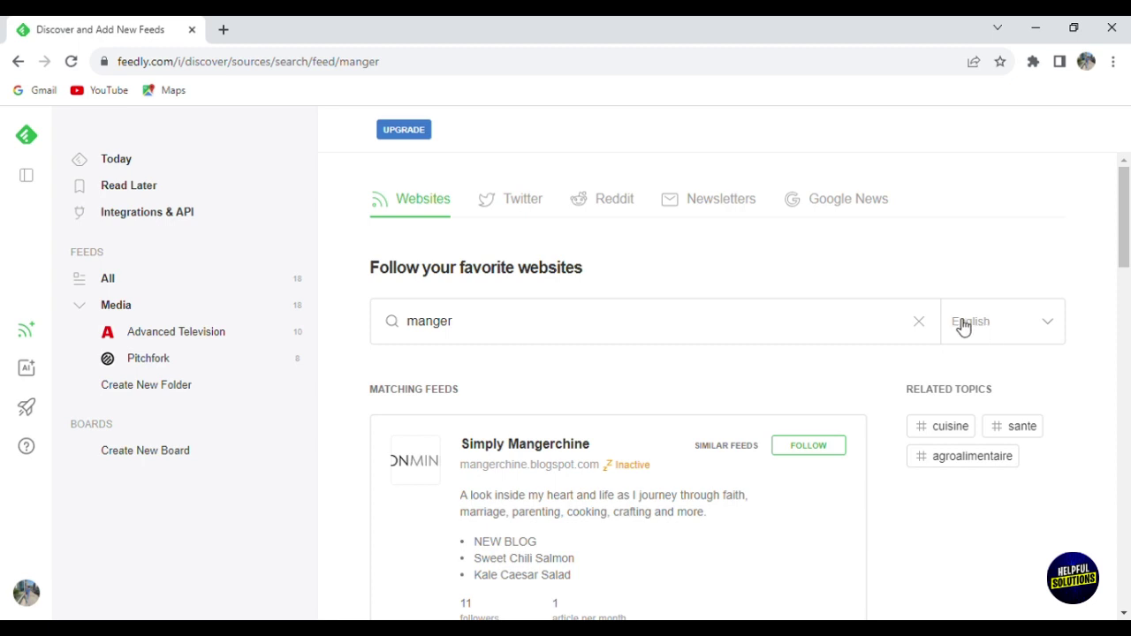
click(919, 321)
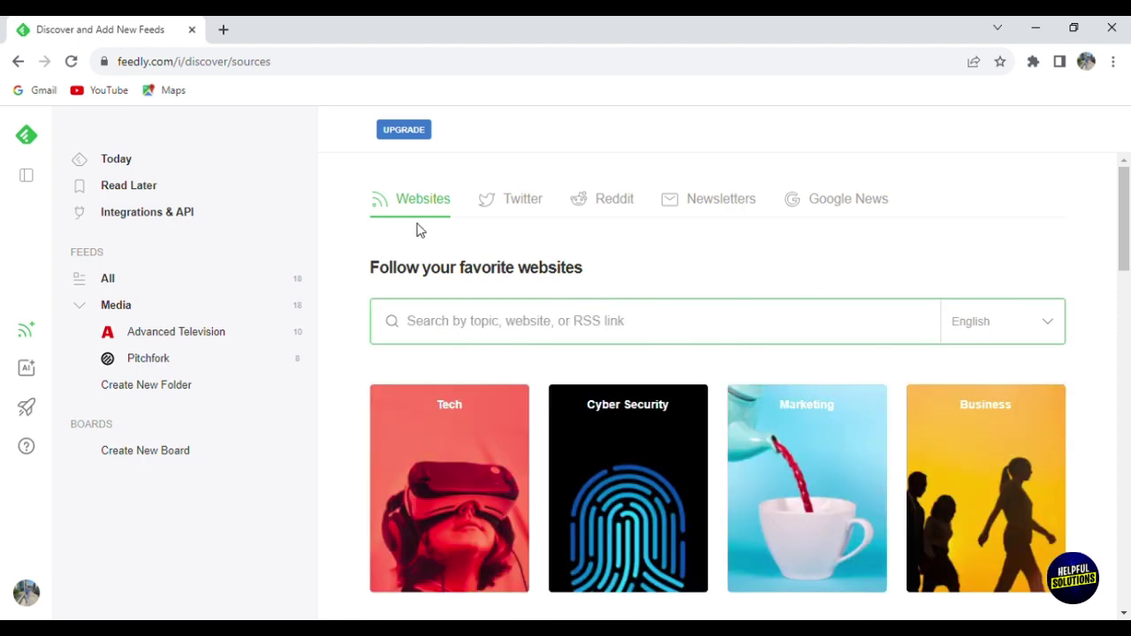
click(509, 205)
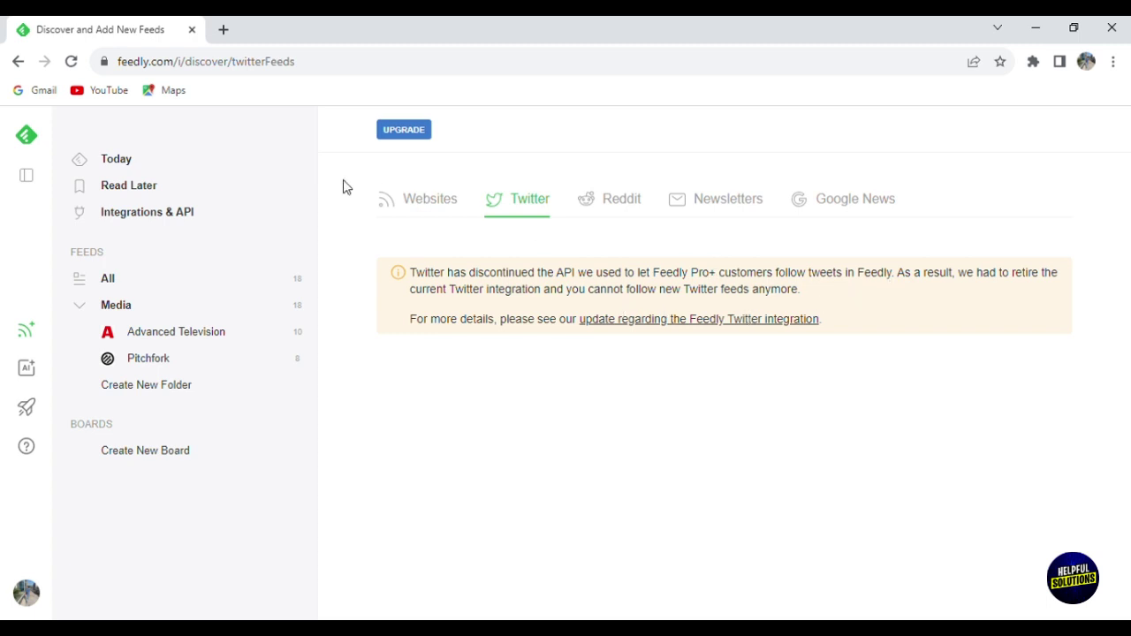
Open Integrations & API and show the Follow Content integrations
click(172, 215)
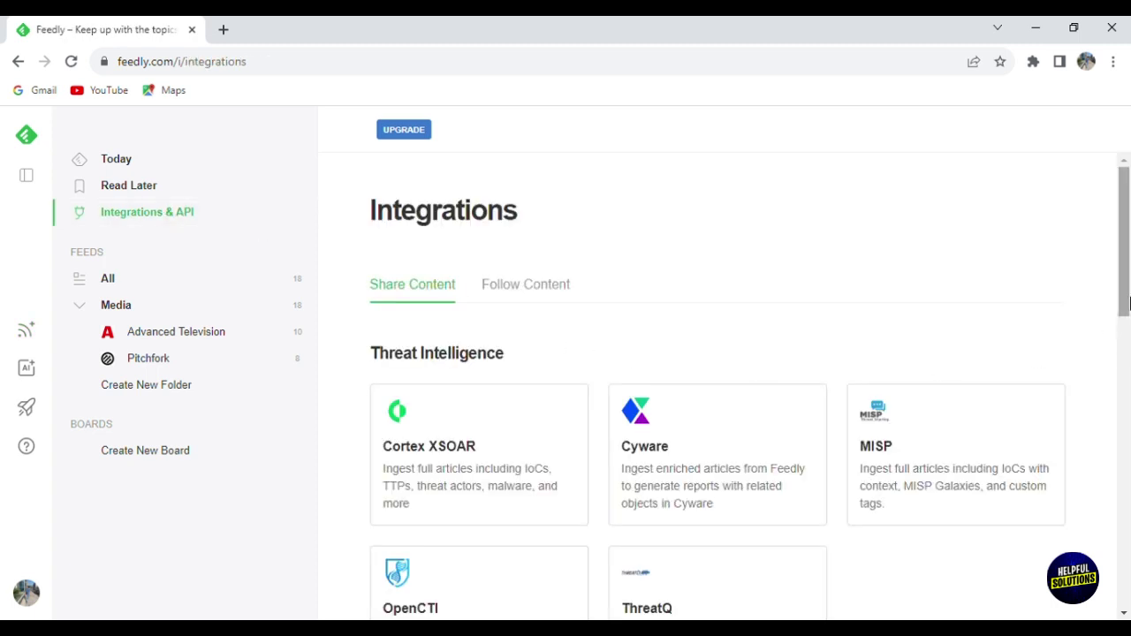
drag(1128, 269, 1118, 383)
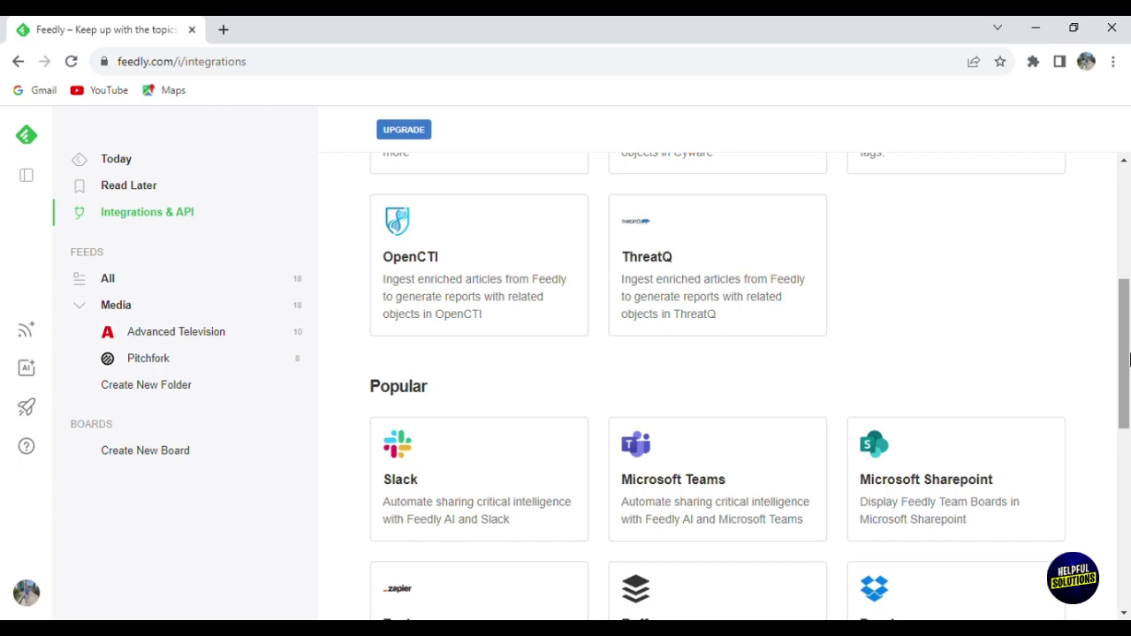
drag(1128, 359, 1055, 221)
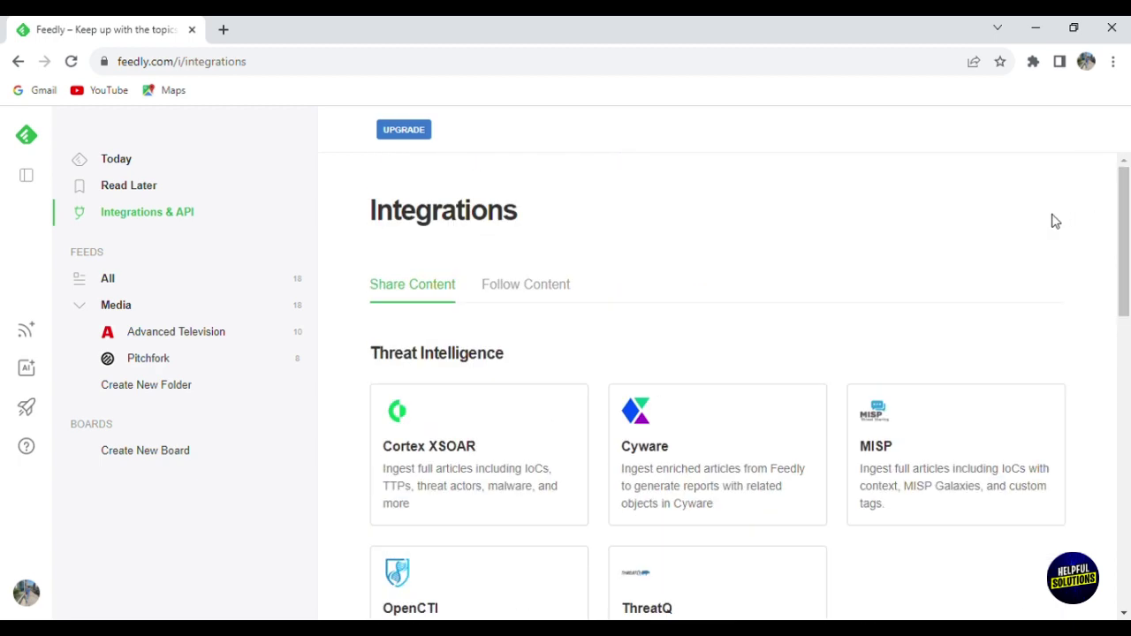
click(525, 287)
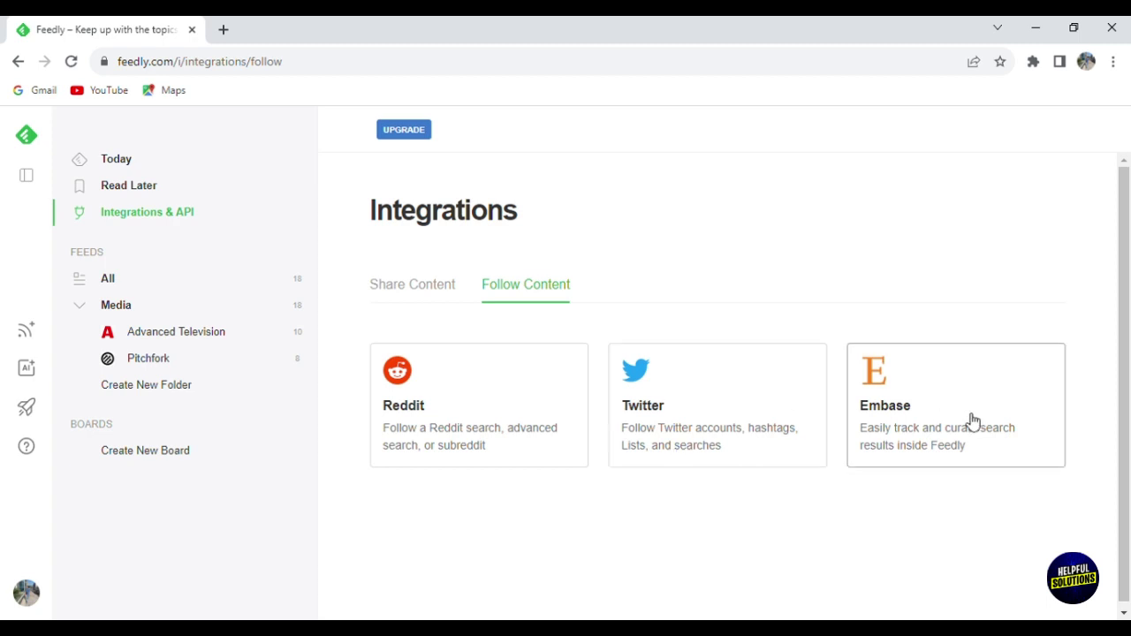
Read the Twitter integration's details, then close its panel
click(710, 431)
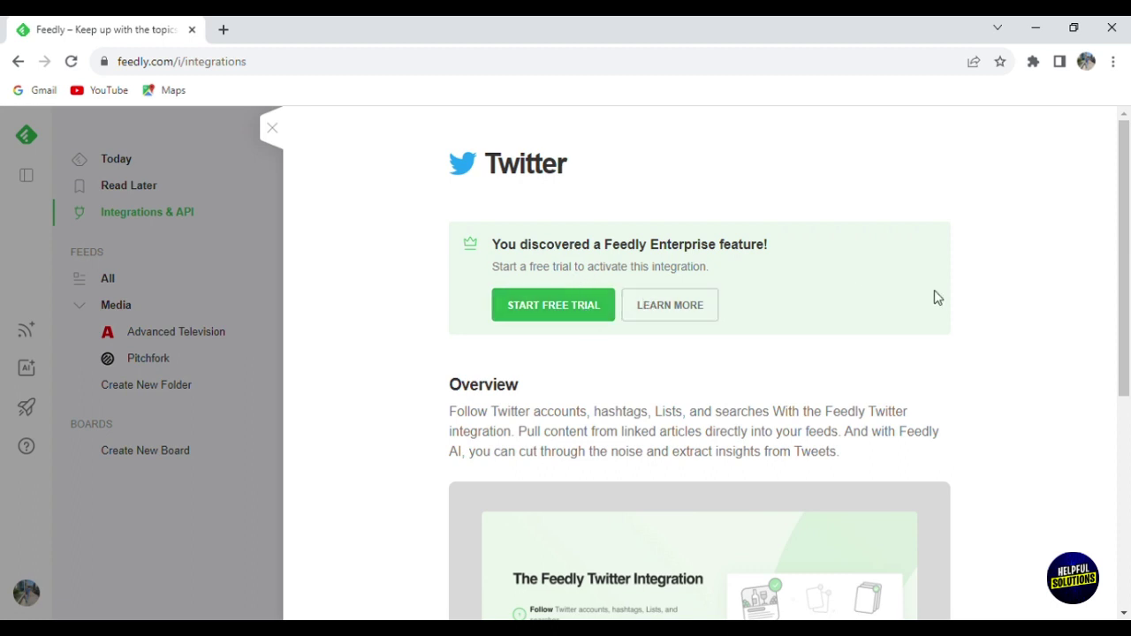
drag(1129, 258, 1017, 305)
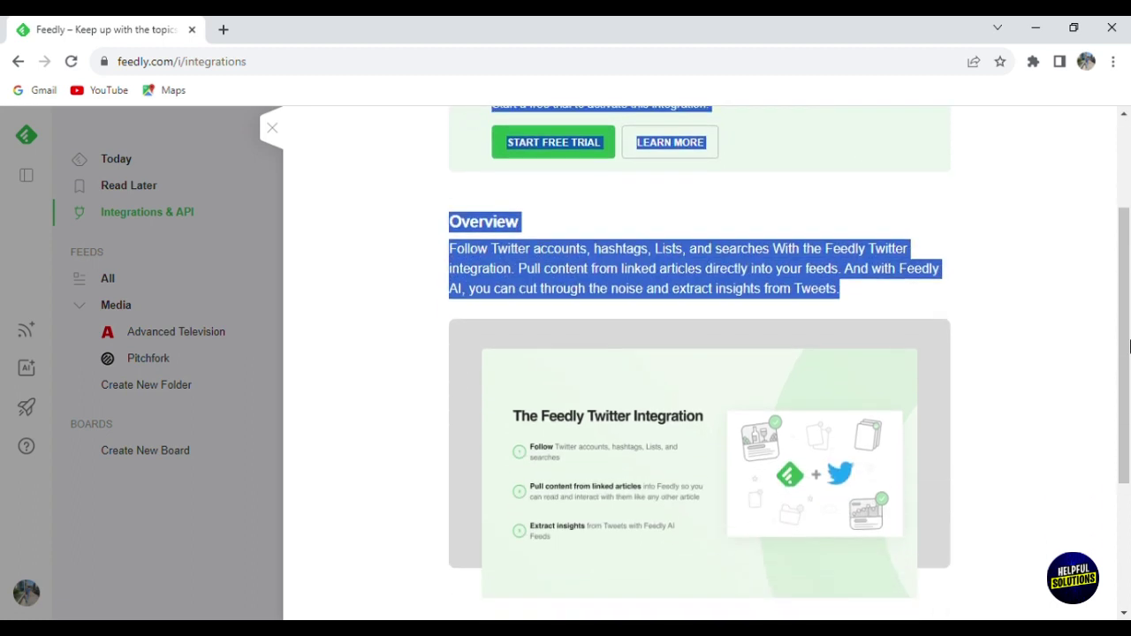
click(997, 378)
scroll(1127, 417, down, 1)
drag(1127, 417, 1108, 495)
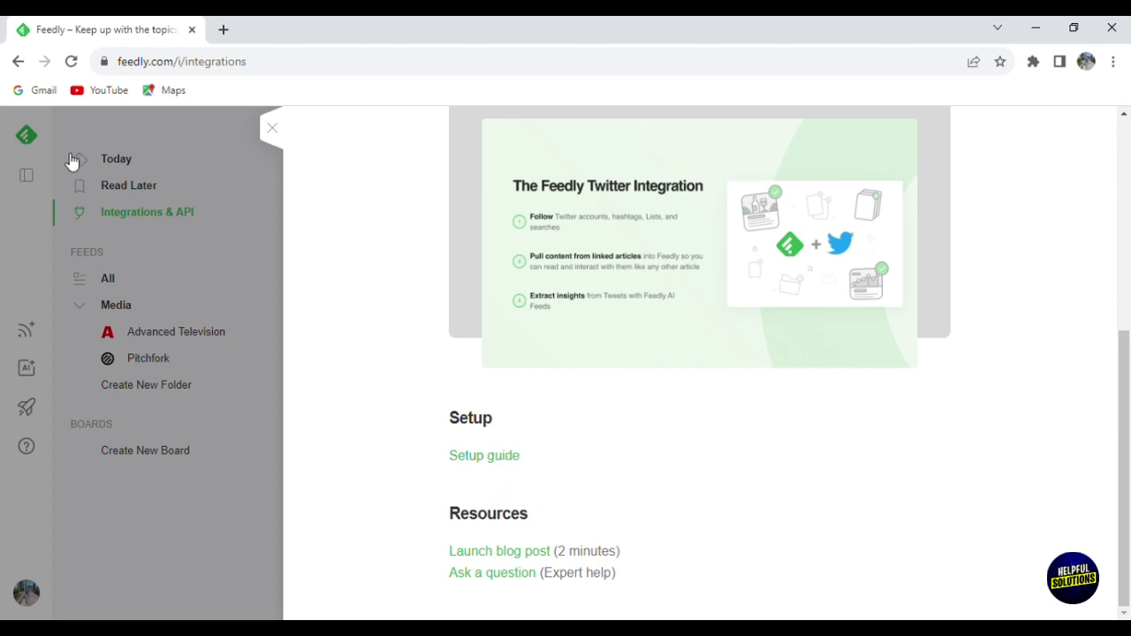
click(272, 129)
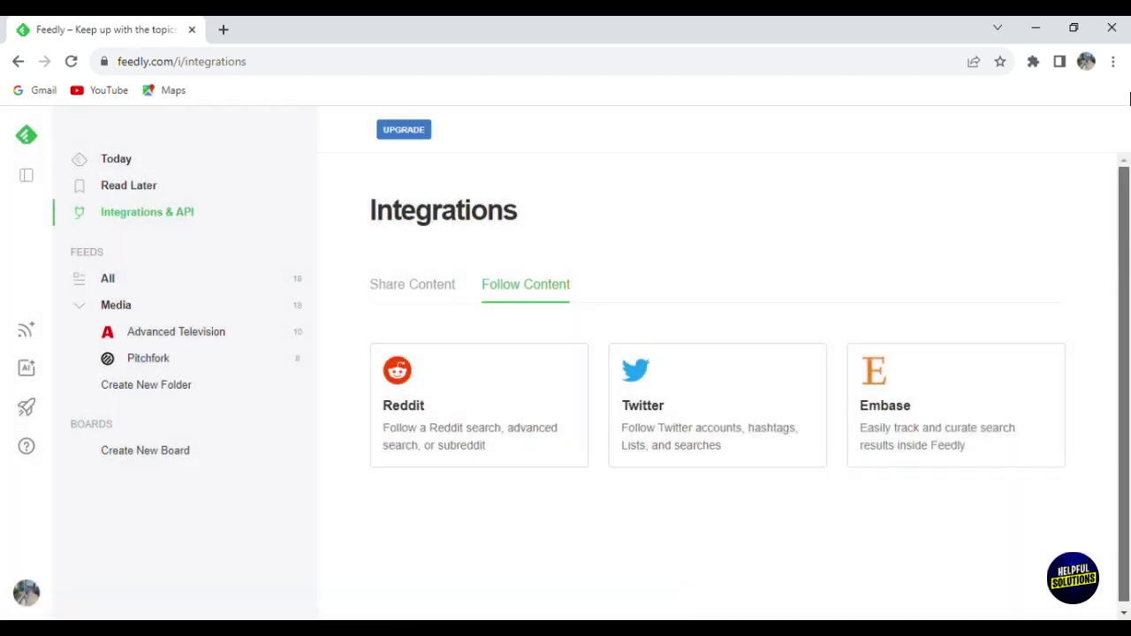
Open Today, review the 12 Advanced Television and Pitchfork articles, and mark them read
click(220, 167)
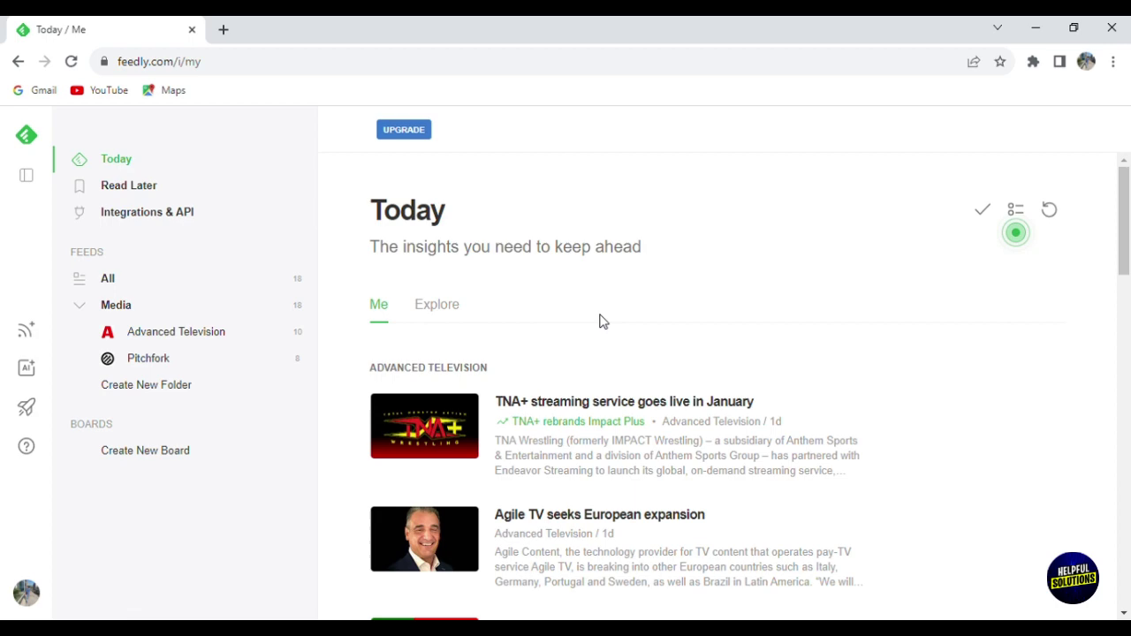
drag(1128, 237, 1129, 398)
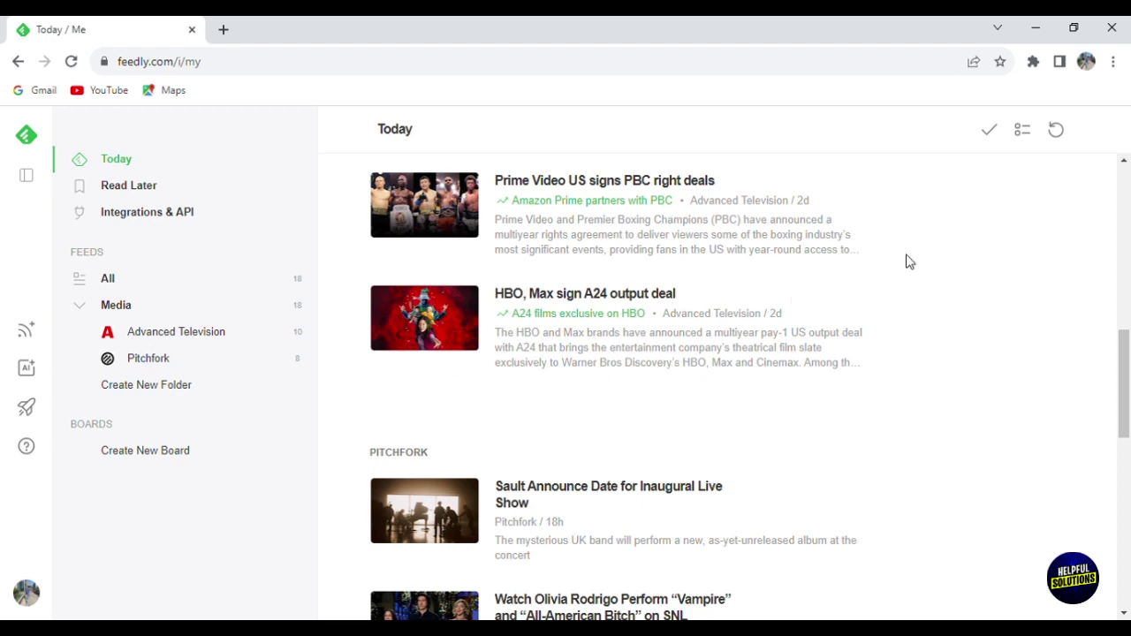
drag(1128, 377, 1129, 449)
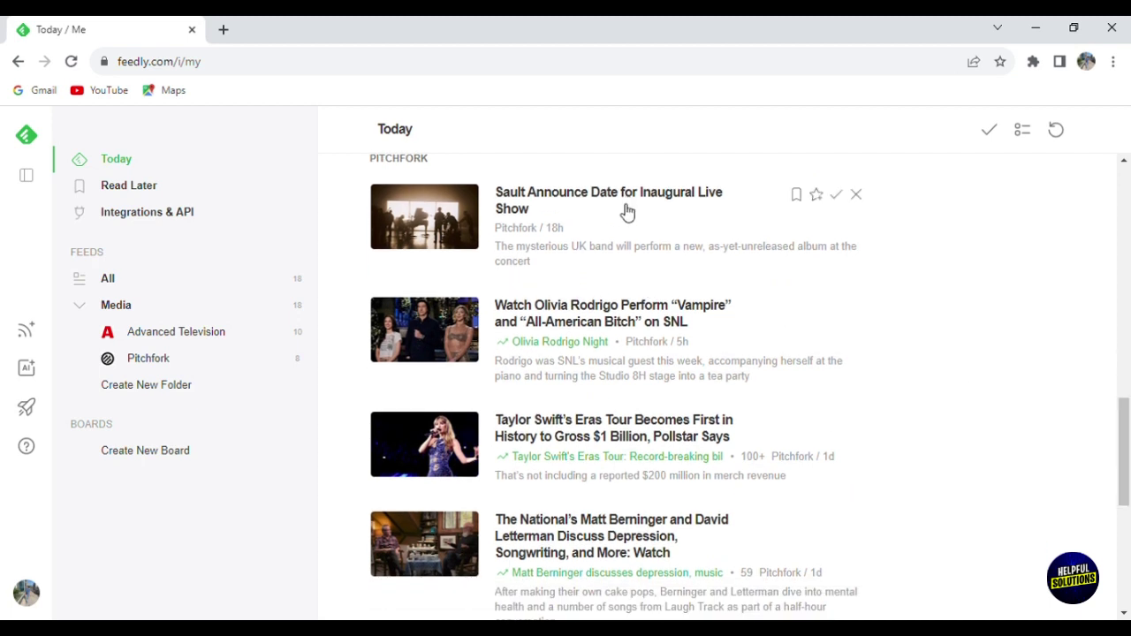
drag(1129, 437, 1128, 590)
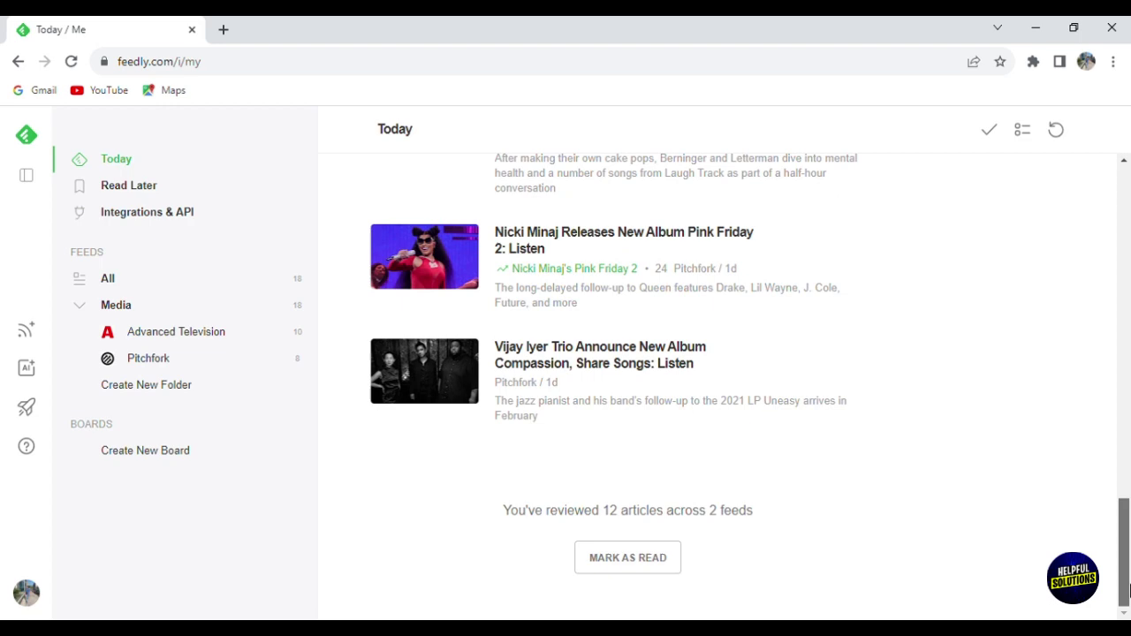
click(677, 563)
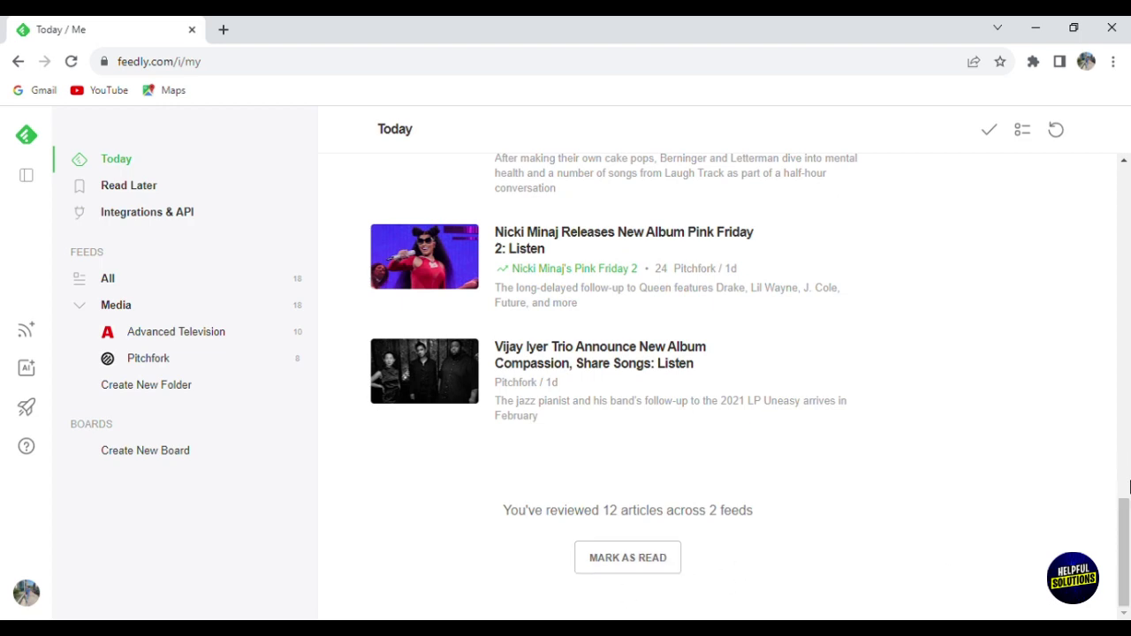
Open Read Later, cancel adding an article, then view the Pro ($6) and Pro+ ($8.25) plans
click(168, 188)
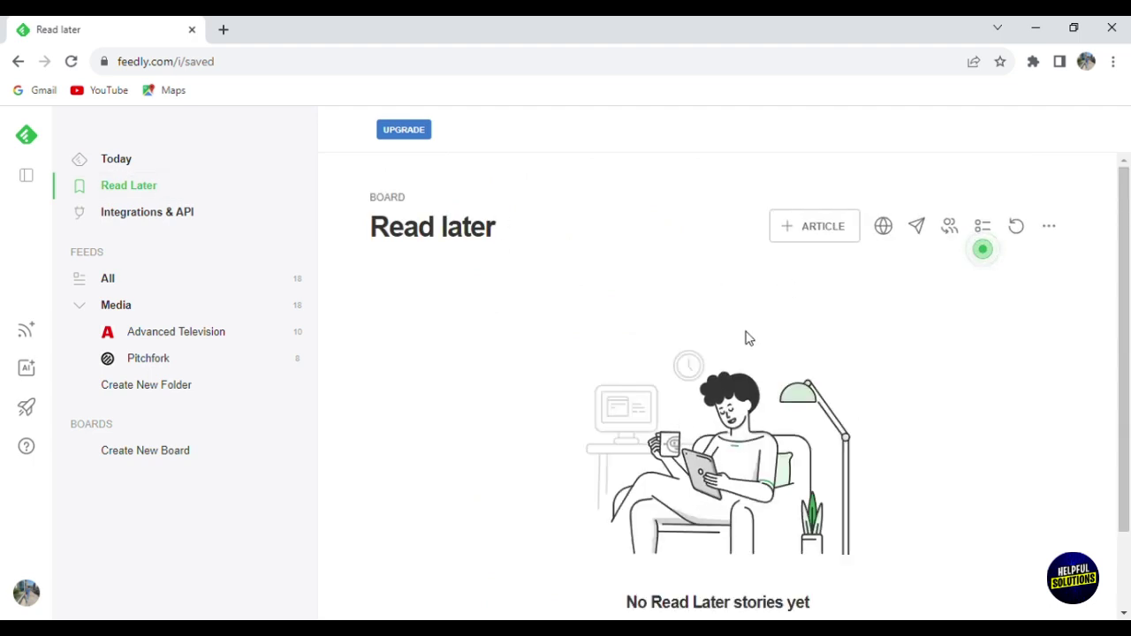
click(813, 232)
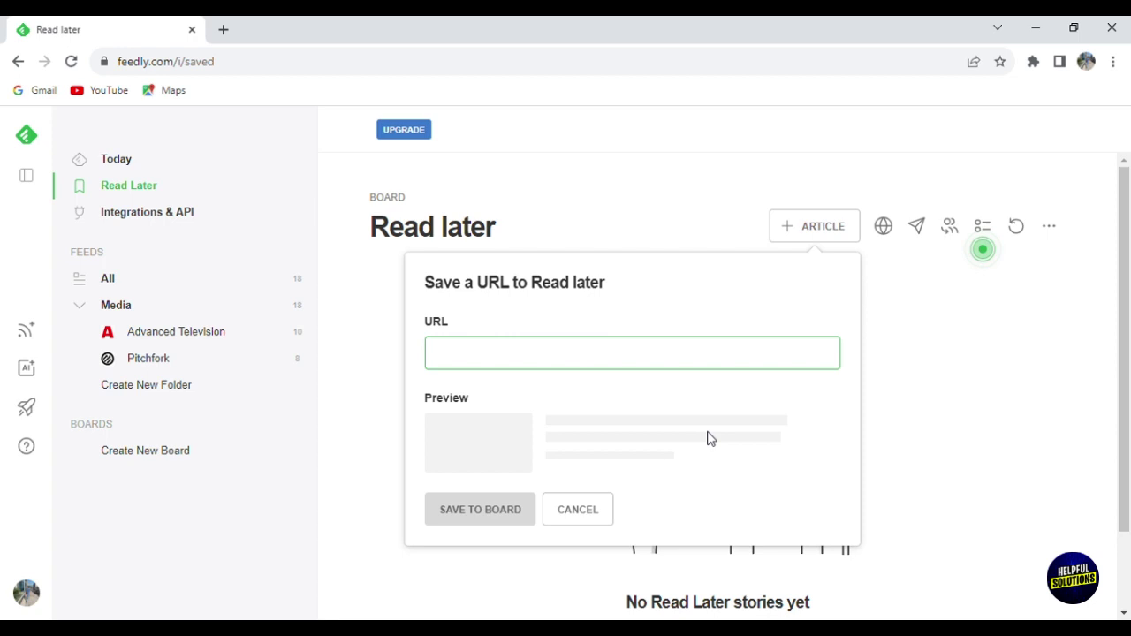
click(578, 510)
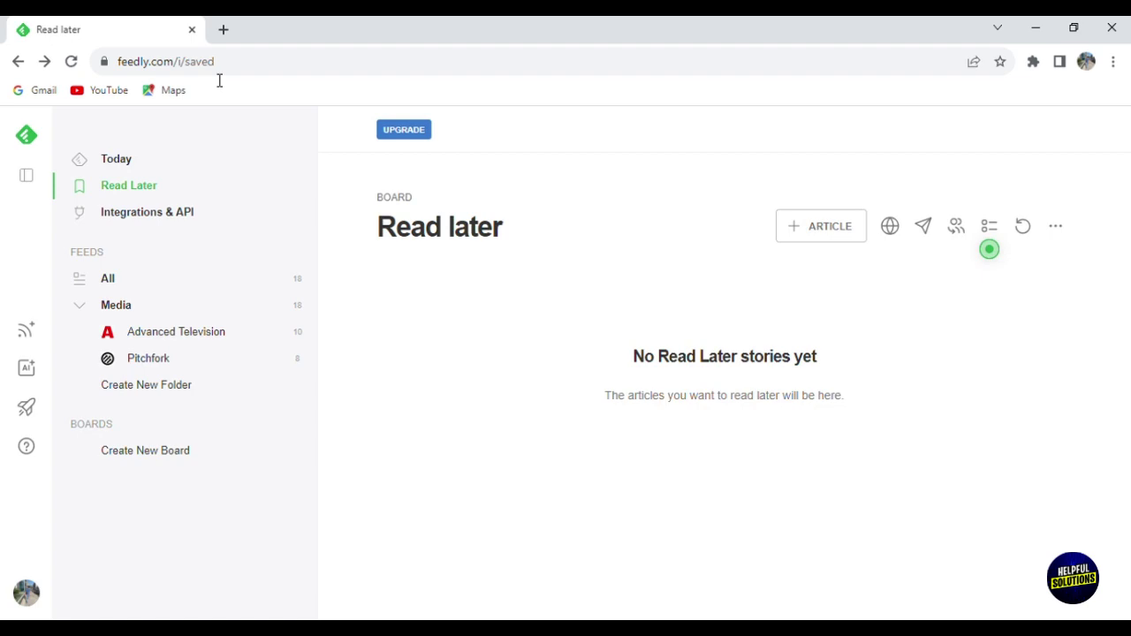
click(886, 227)
Return to the empty Read later board and view its Latest/Oldest/Clear all menu without changes
drag(1124, 402, 1115, 155)
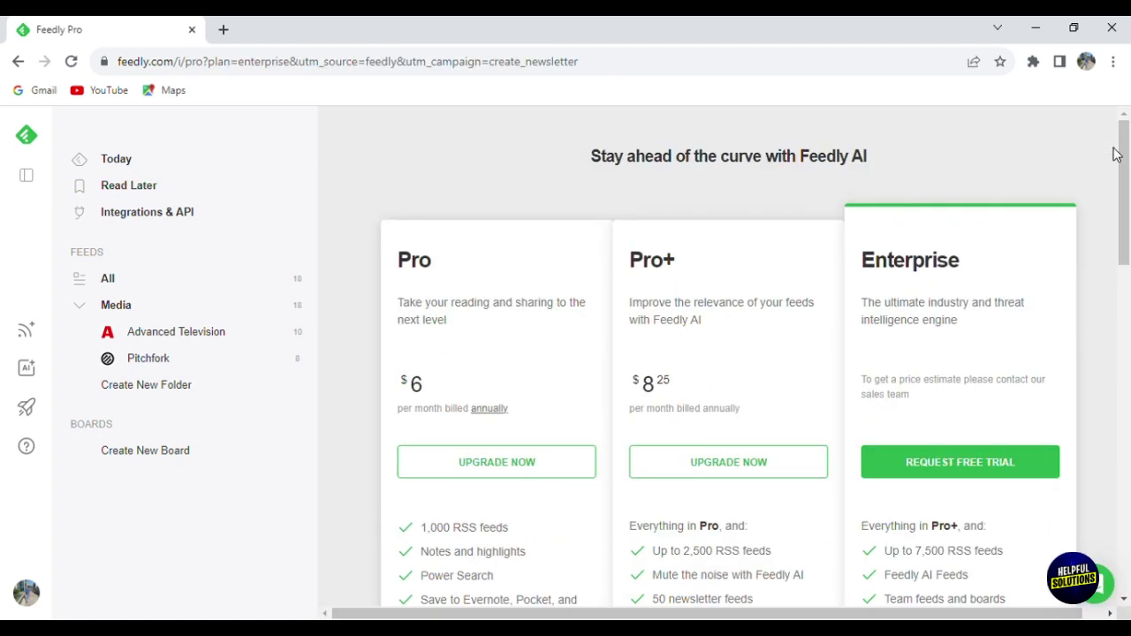
click(168, 188)
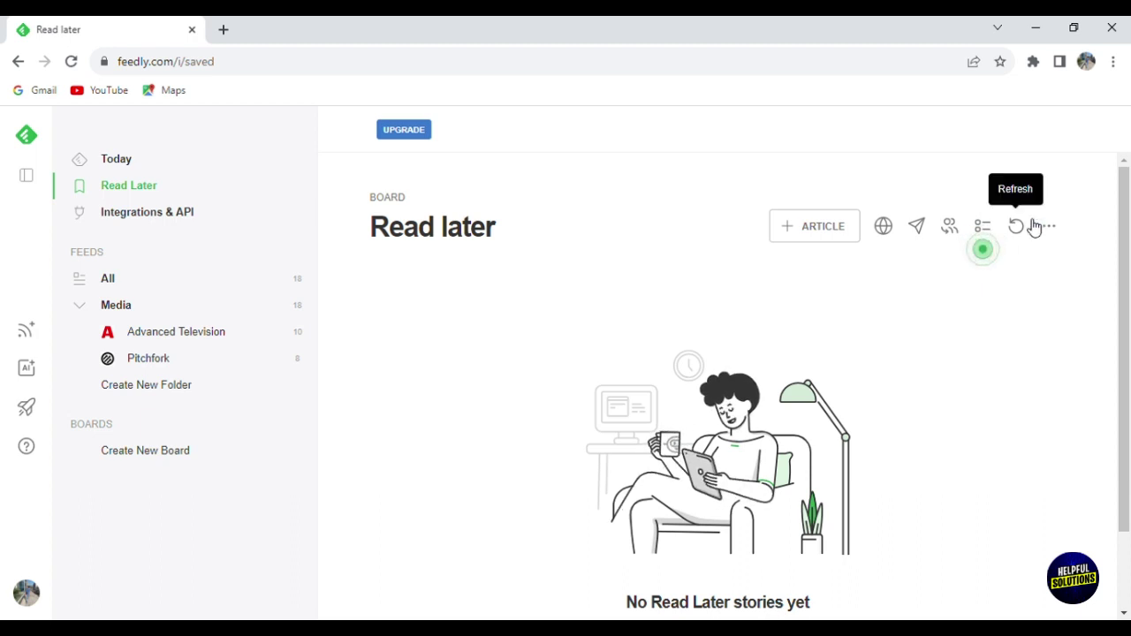
click(1059, 236)
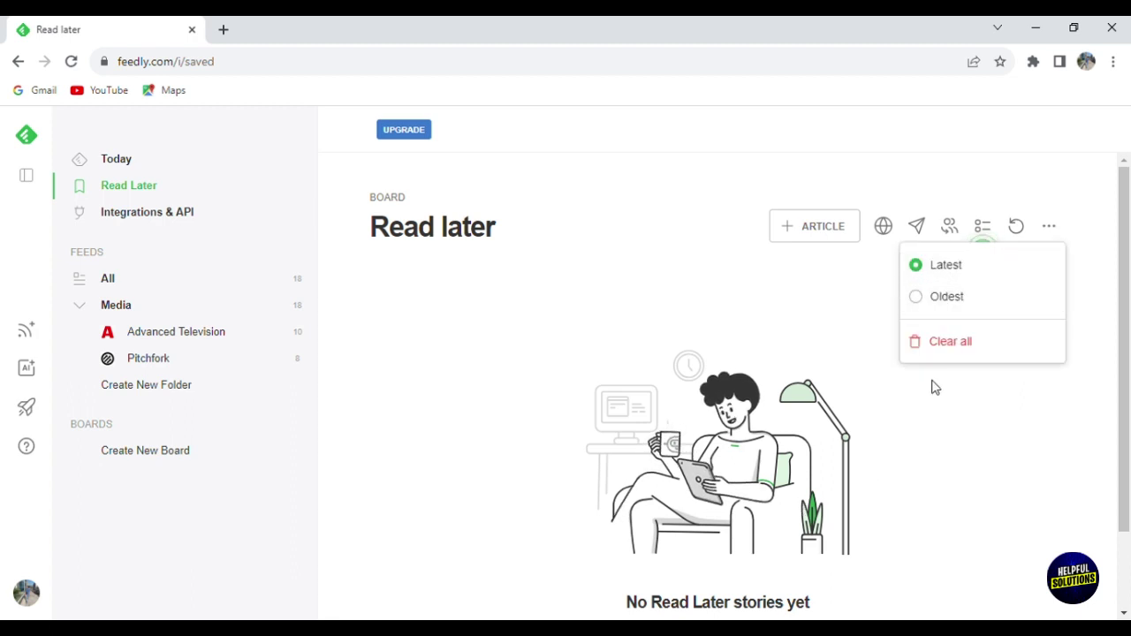
click(659, 305)
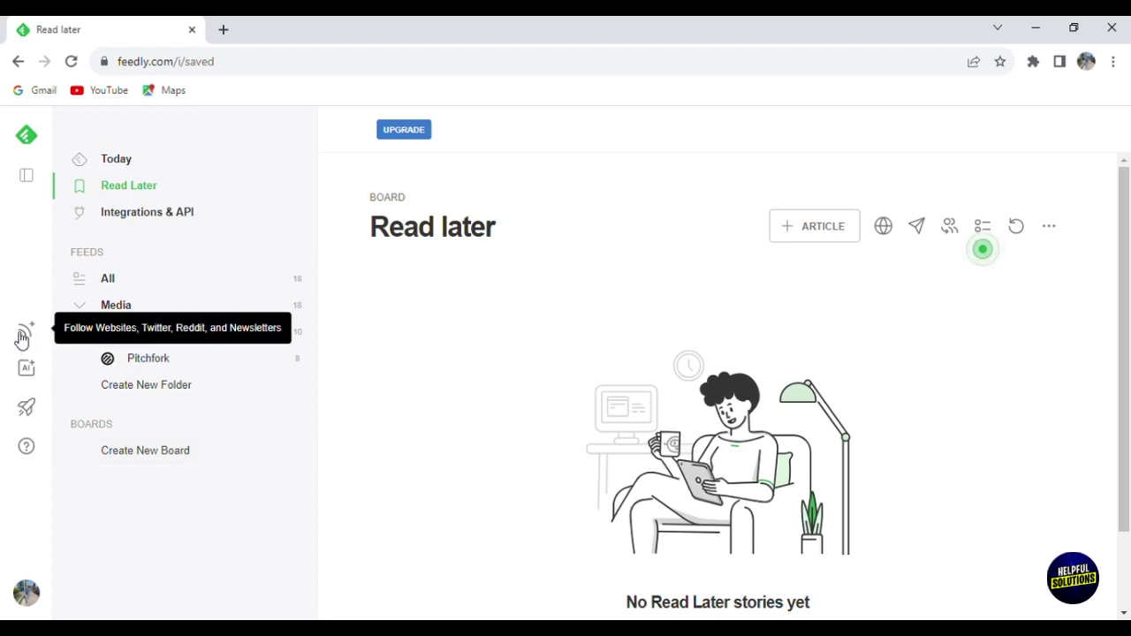
Browse the Changelog feed's posts, including the Dec 1 RSS Builder and Nov 15 AI Actions updates
click(27, 410)
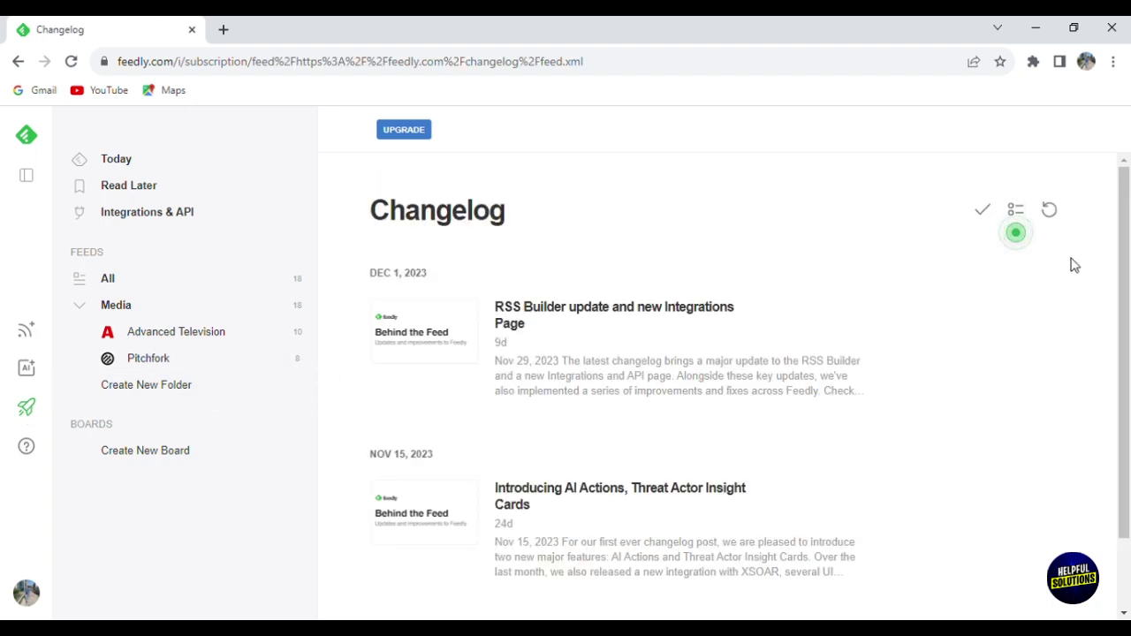
scroll(1129, 380, down, 2)
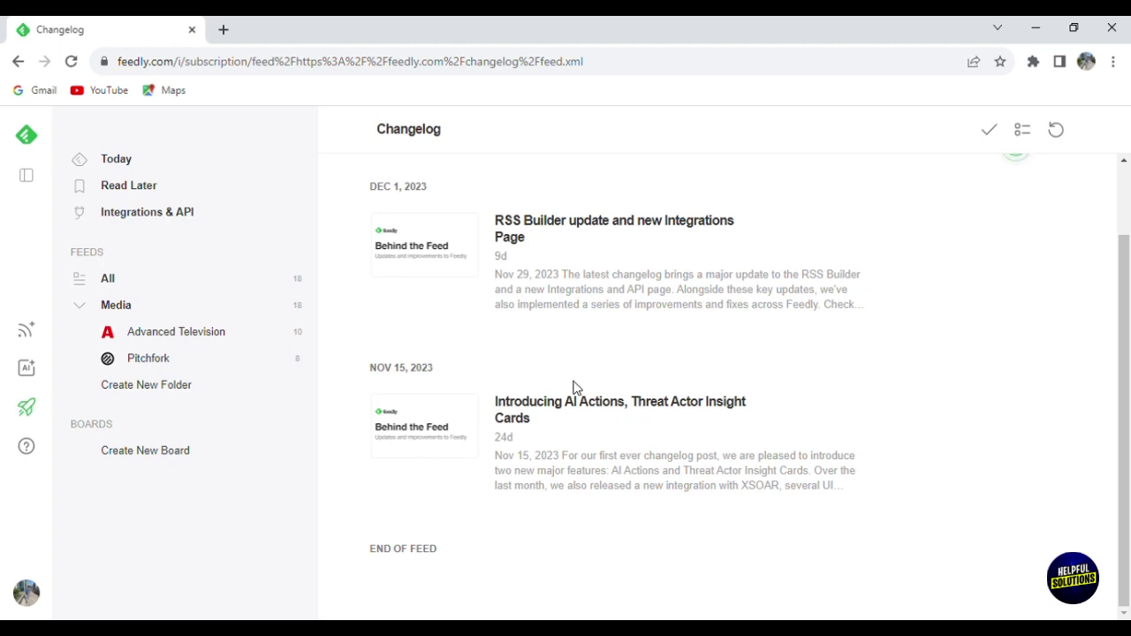
scroll(603, 367, up, 2)
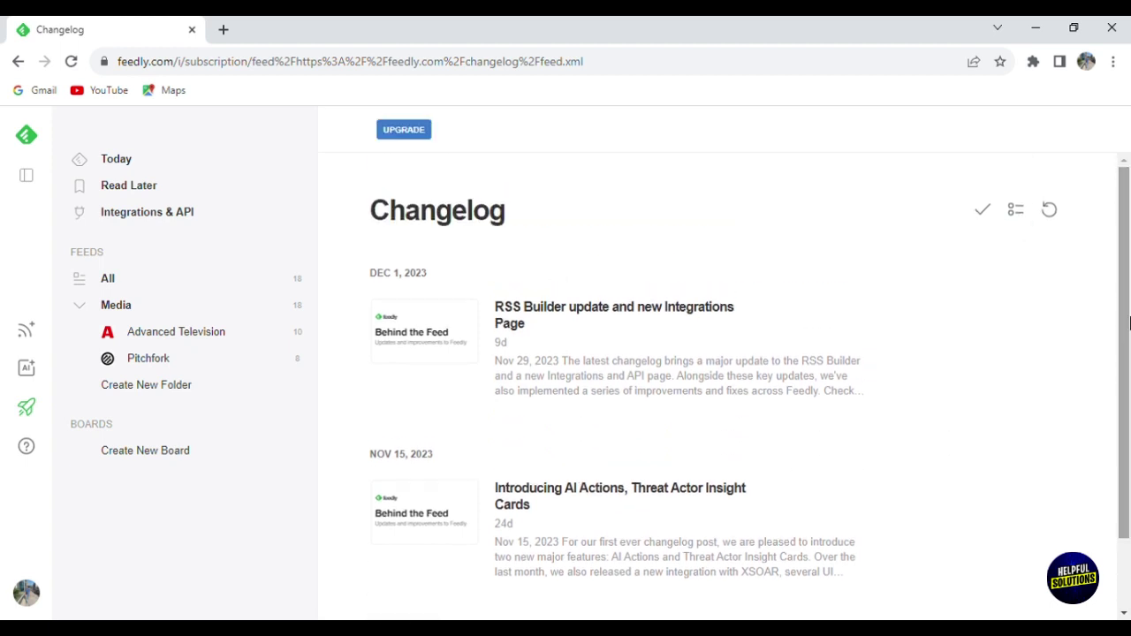